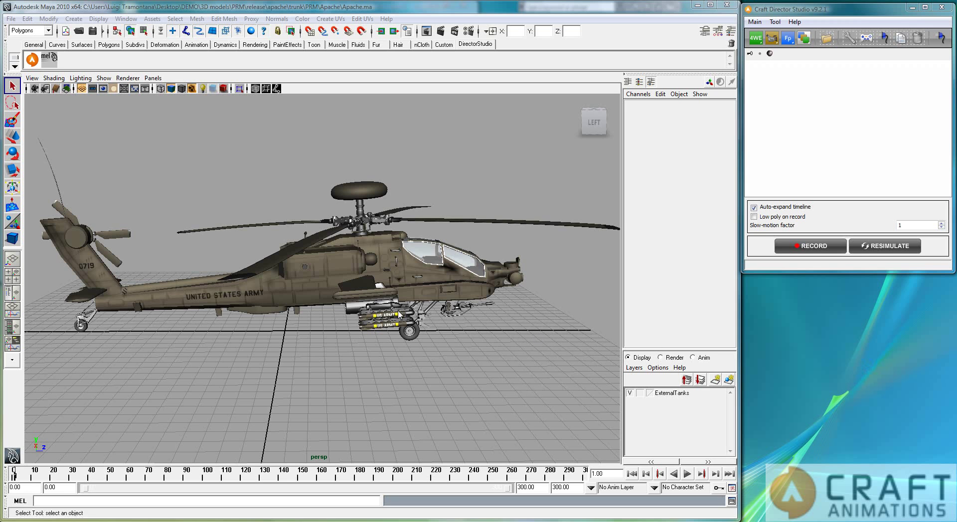
# Step: Add a Helicopter craft rig, Helicopter_01, from the Craft Director Studio vehicle list
pyautogui.click(756, 40)
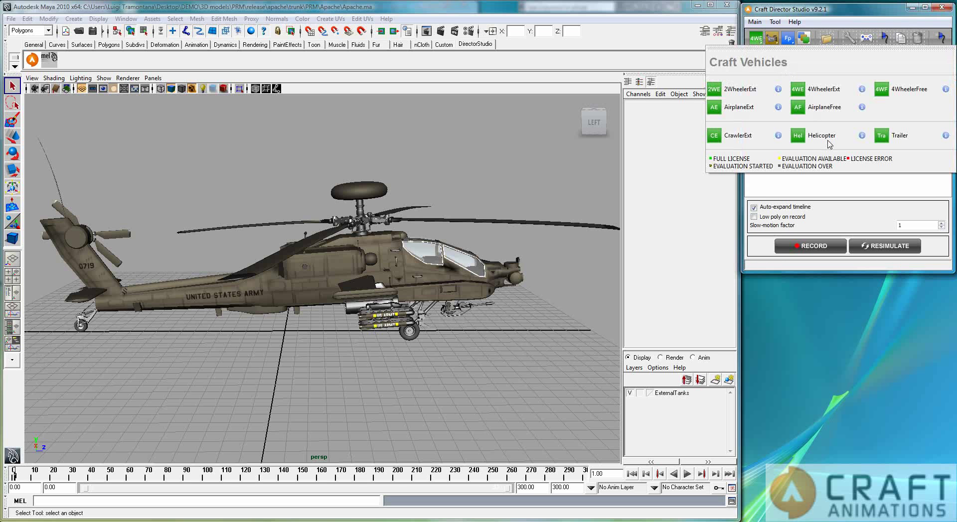
pyautogui.click(798, 136)
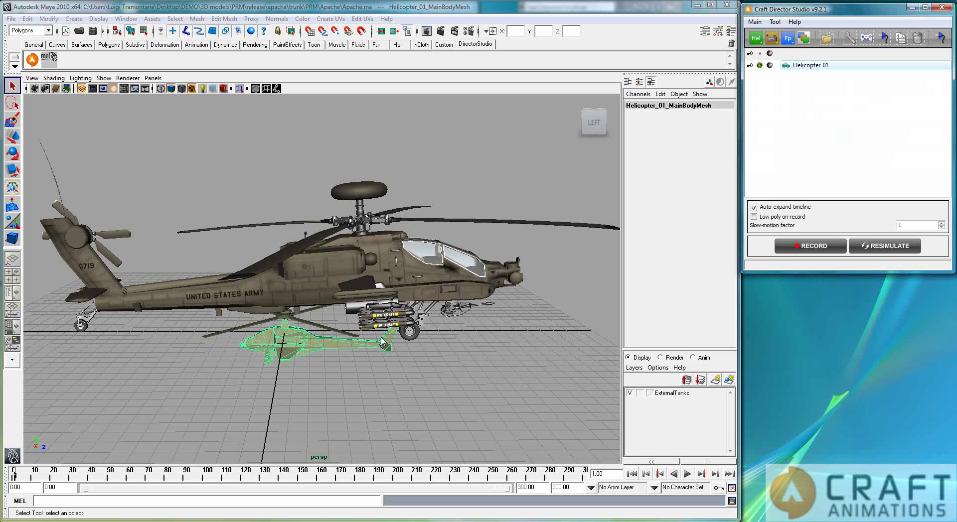
pyautogui.keyDown('alt'); pyautogui.moveTo(250, 101); pyautogui.dragTo(546, 346); pyautogui.keyUp('alt')
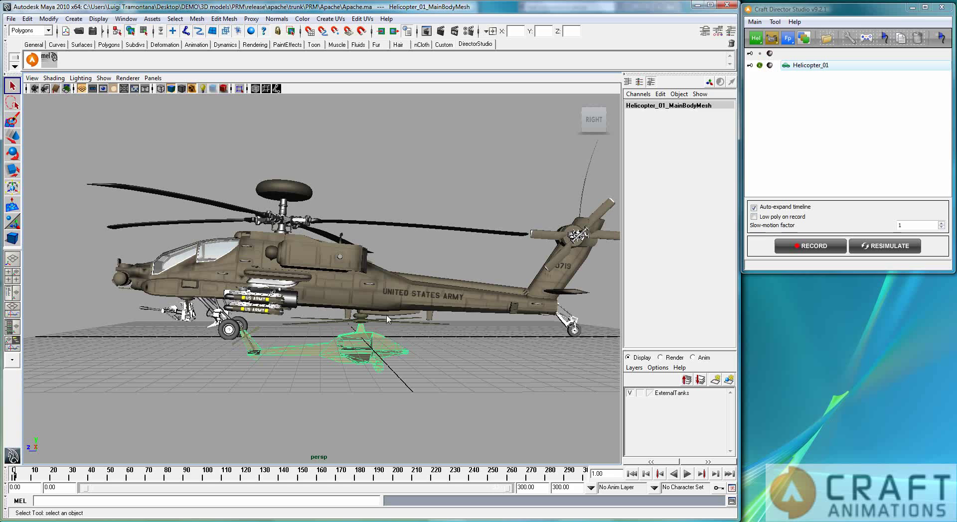
pyautogui.keyDown('alt'); pyautogui.moveTo(513, 364); pyautogui.dragTo(399, 372); pyautogui.keyUp('alt')
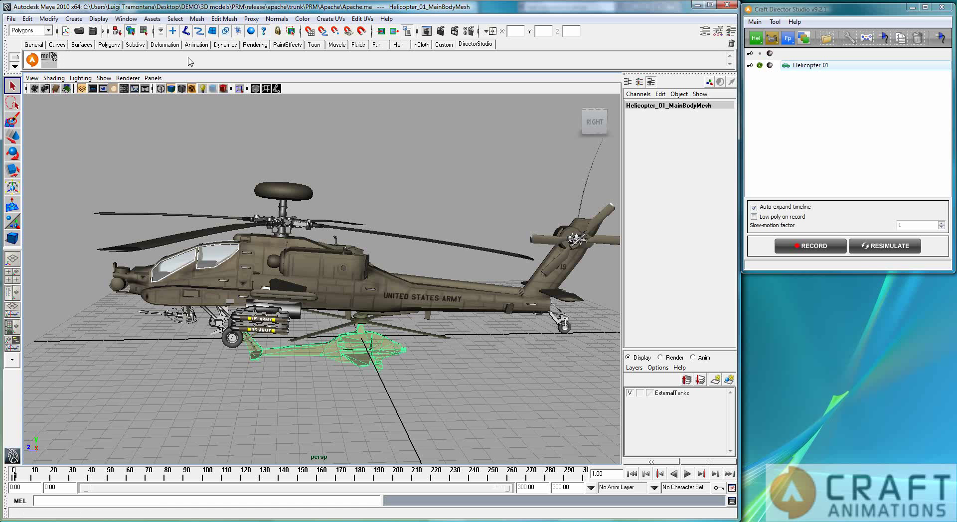
# Step: In Craft Director Studio Help, expand Useful scripts and select the Quick align script code
pyautogui.click(803, 36)
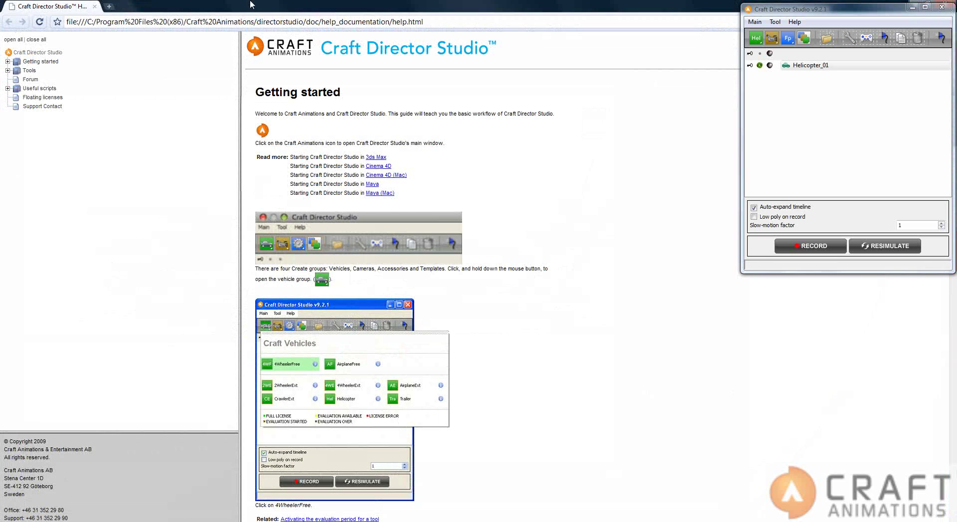
pyautogui.moveTo(280, 6); pyautogui.dragTo(571, 72)
pyautogui.click(476, 117)
pyautogui.moveTo(702, 34); pyautogui.dragTo(608, 51)
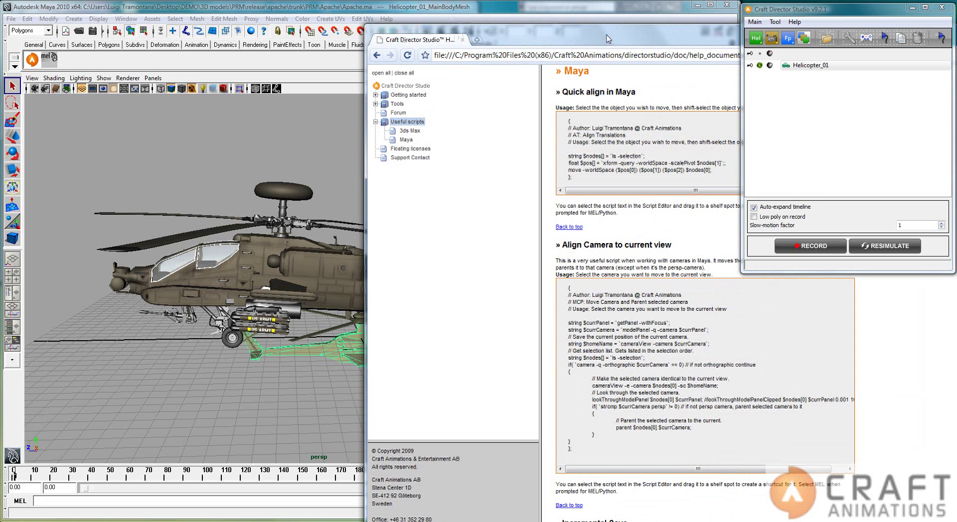
pyautogui.moveTo(605, 174); pyautogui.dragTo(549, 130)
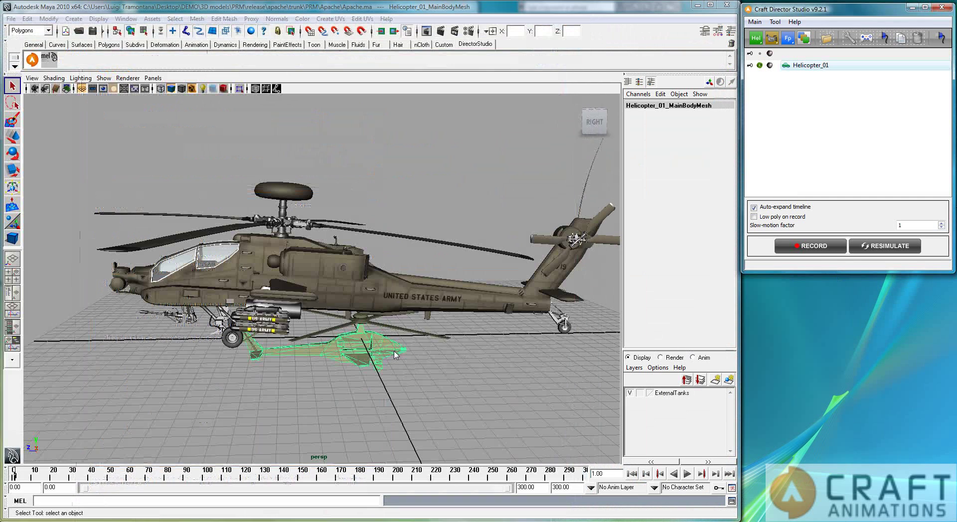
# Step: Align the proxy helicopter to the Apache Body's pivot with the mel shelf script
pyautogui.click(390, 288)
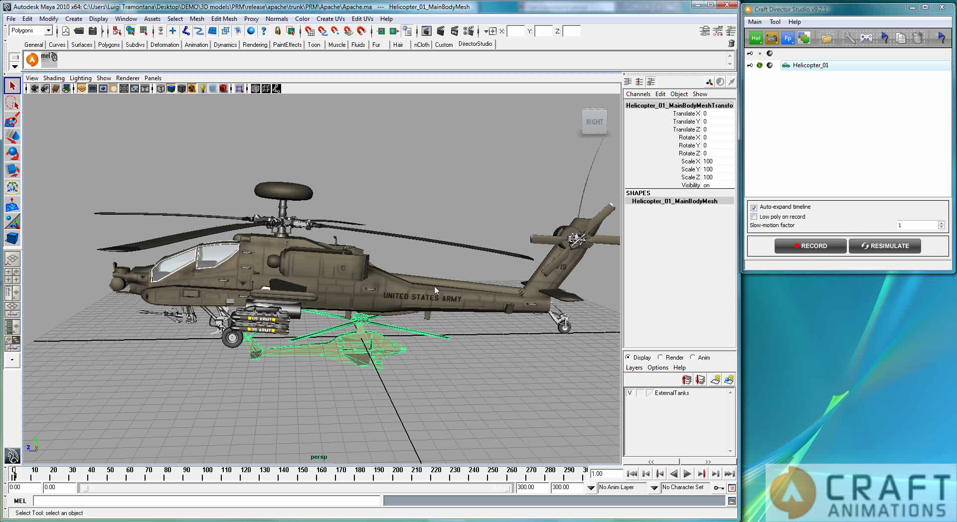
pyautogui.click(53, 65)
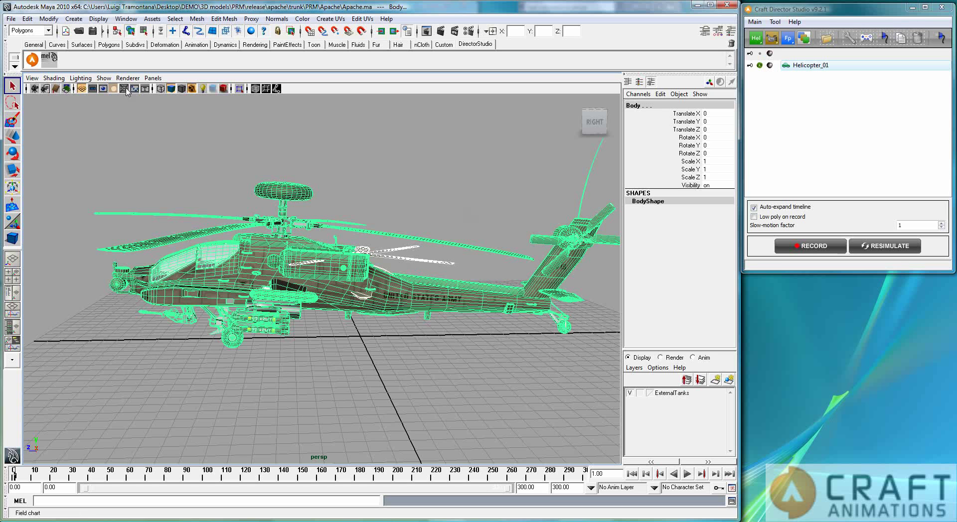
pyautogui.click(12, 154)
pyautogui.click(717, 144)
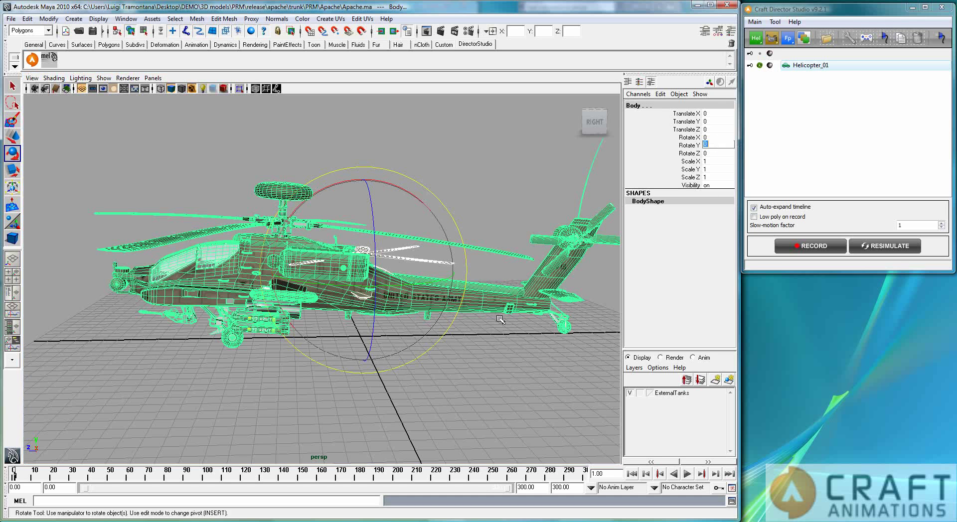
# Step: Set the proxy helicopter's main body mesh Rotate Y to 180
pyautogui.click(393, 356)
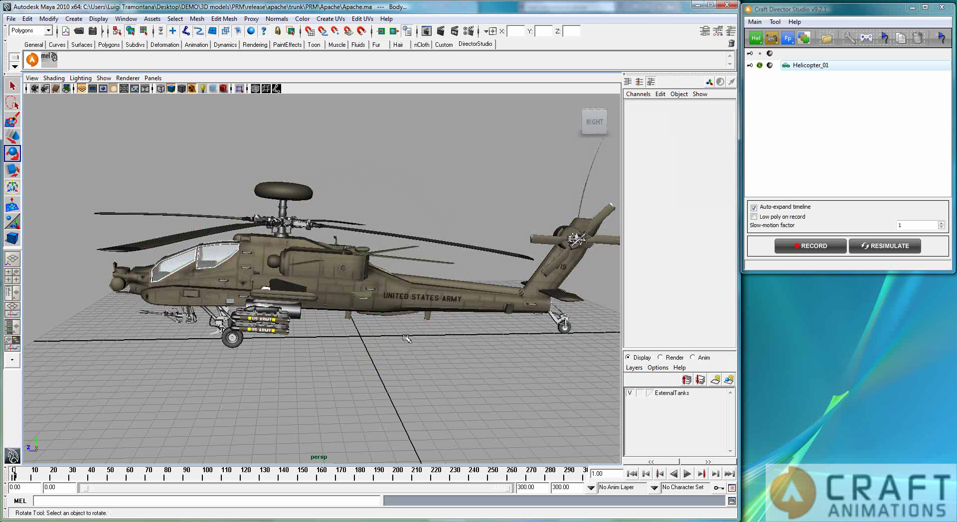
pyautogui.click(360, 297)
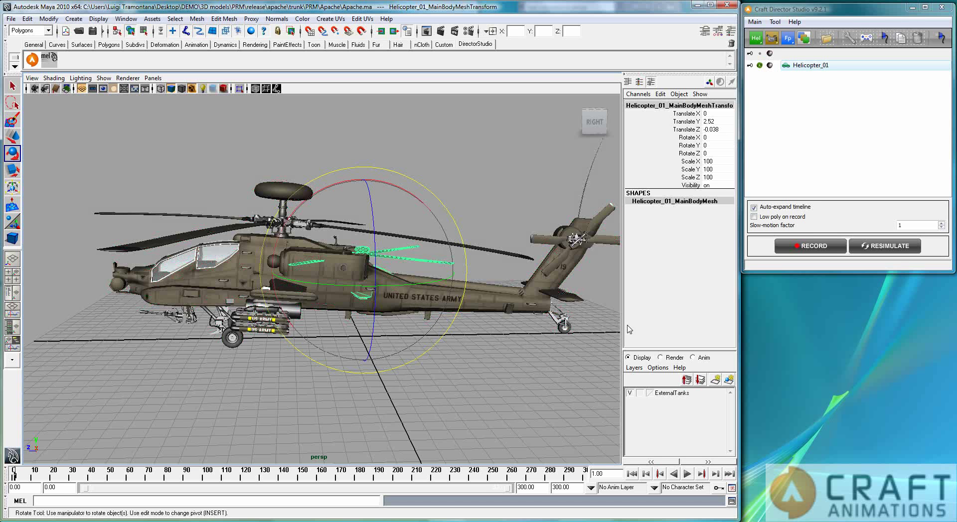
pyautogui.click(715, 144)
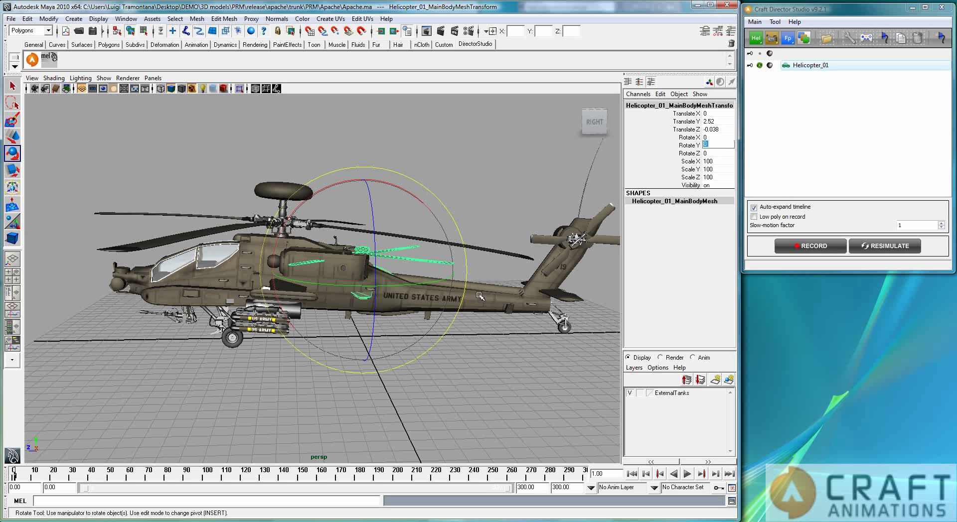
pyautogui.write('180')
pyautogui.press('Return')
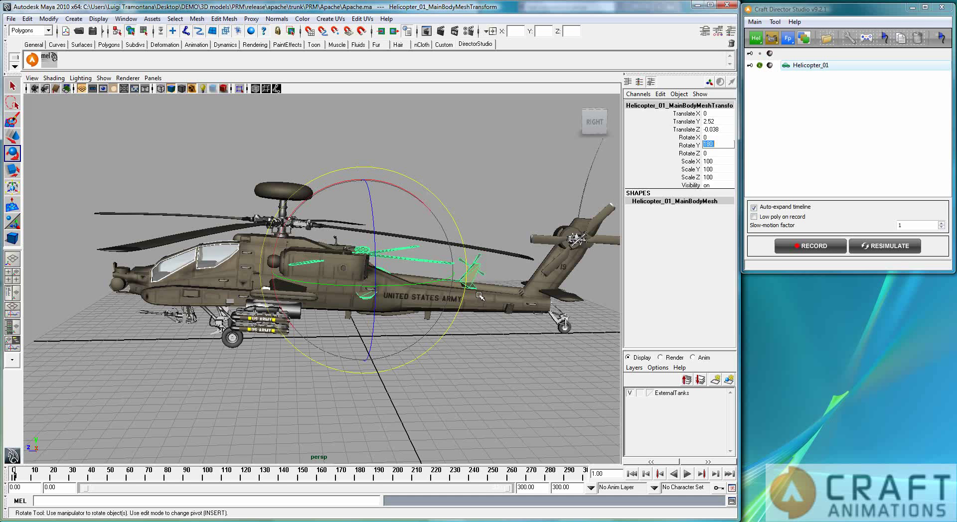
pyautogui.click(12, 136)
# Step: Move the proxy into the Apache fuselage (Y 3.295, Z 2.957) and pitch it 4.177 on X
pyautogui.moveTo(340, 270); pyautogui.dragTo(264, 157)
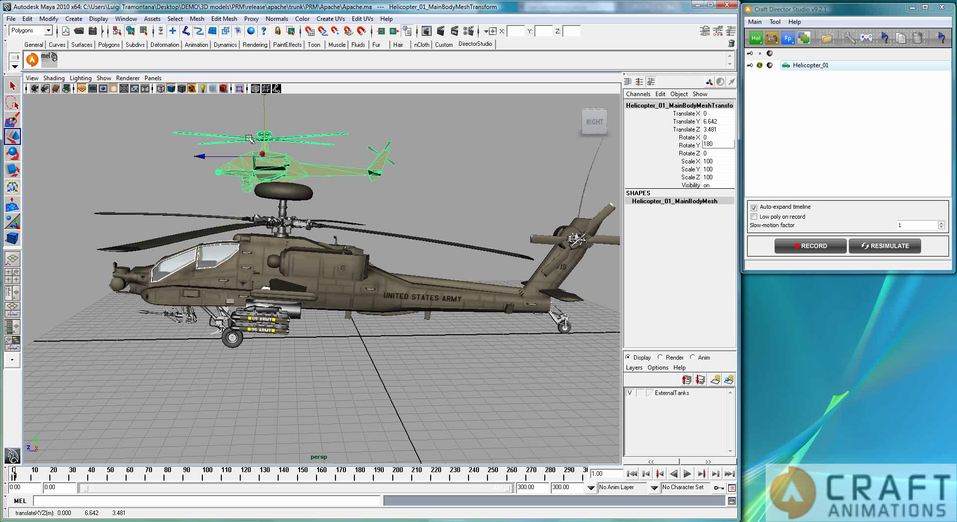
pyautogui.press('Return')
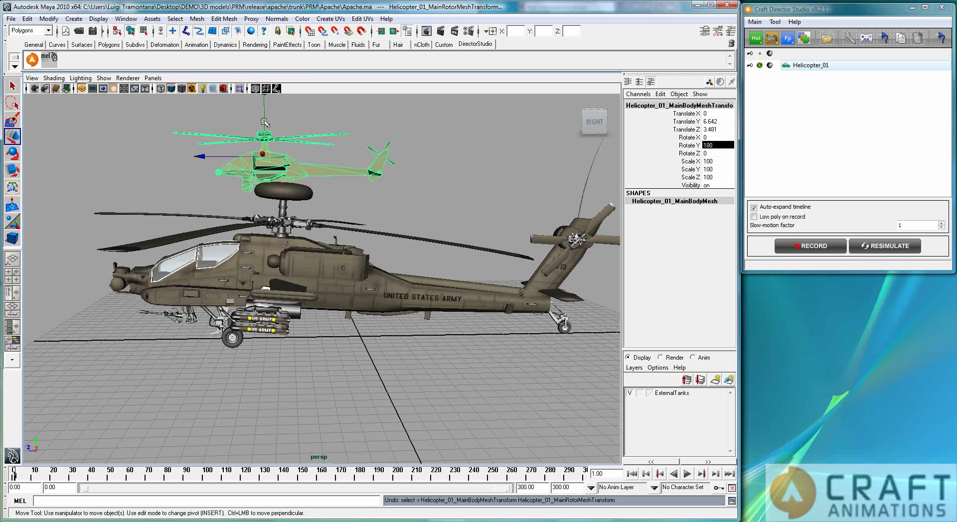
pyautogui.moveTo(266, 118); pyautogui.dragTo(266, 213)
pyautogui.moveTo(236, 250); pyautogui.dragTo(249, 249)
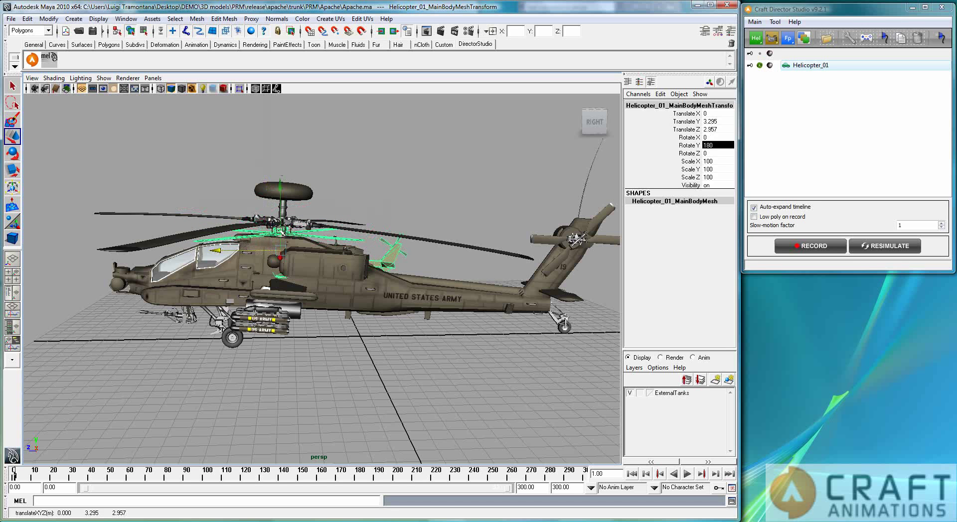
pyautogui.click(13, 154)
pyautogui.moveTo(222, 178); pyautogui.dragTo(229, 177)
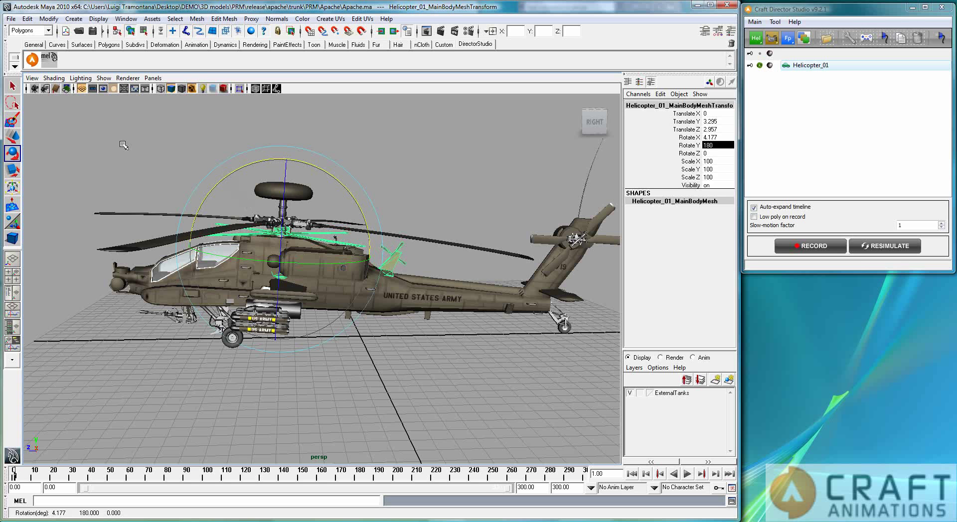
# Step: Scale the proxy helicopter body uniformly to 283.913 to fit the Apache fuselage
pyautogui.click(12, 170)
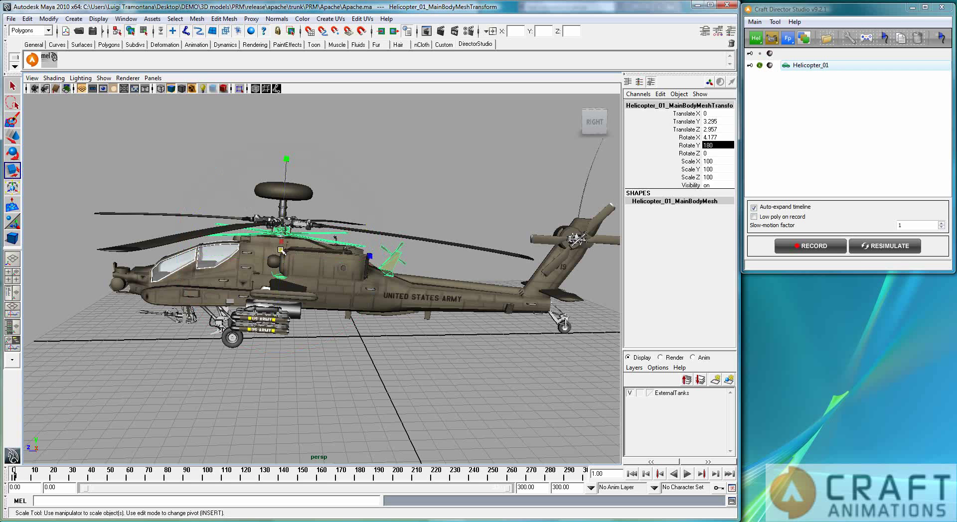
pyautogui.moveTo(280, 251); pyautogui.dragTo(943, 32)
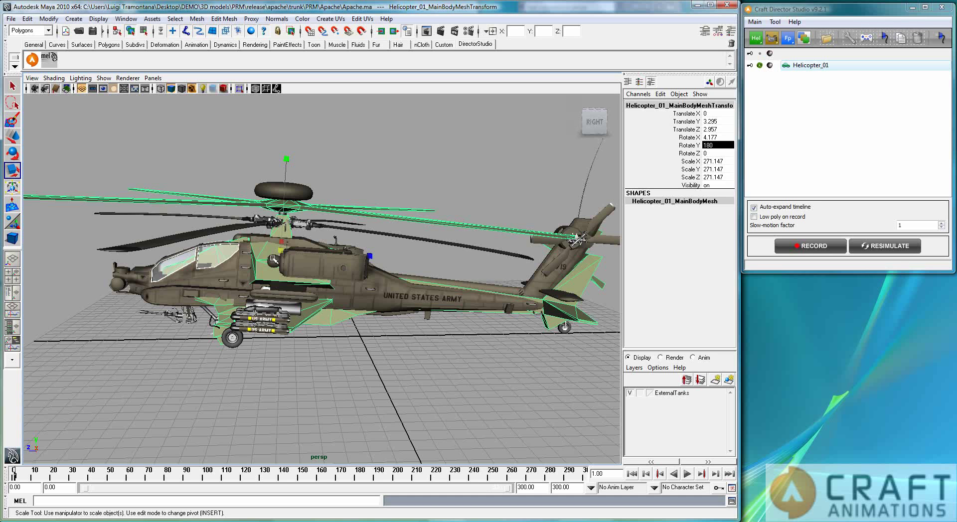
pyautogui.click(154, 78)
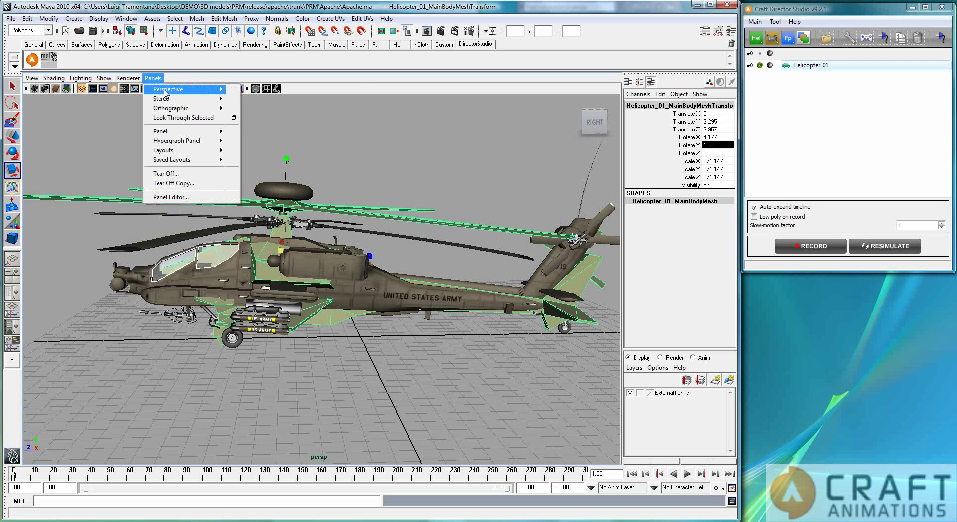
pyautogui.moveTo(166, 93)
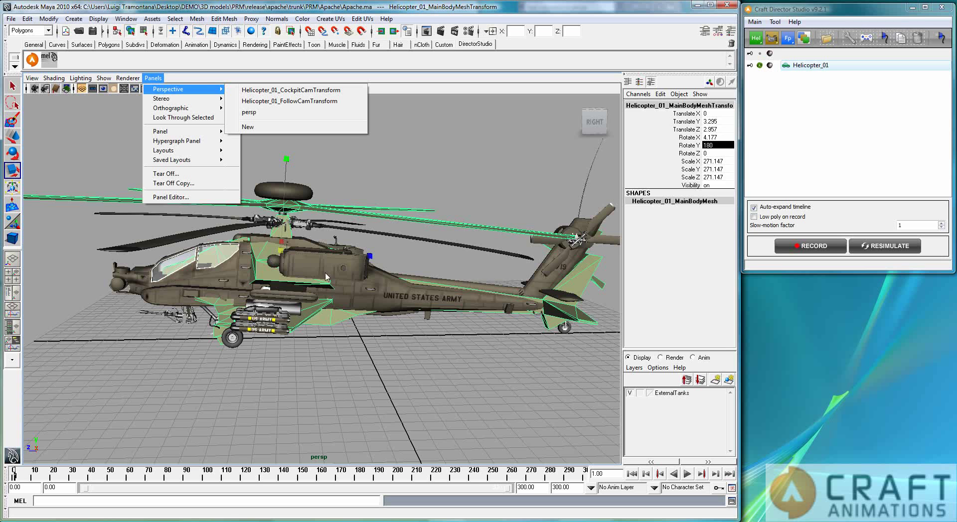
pyautogui.click(269, 244)
pyautogui.click(266, 254)
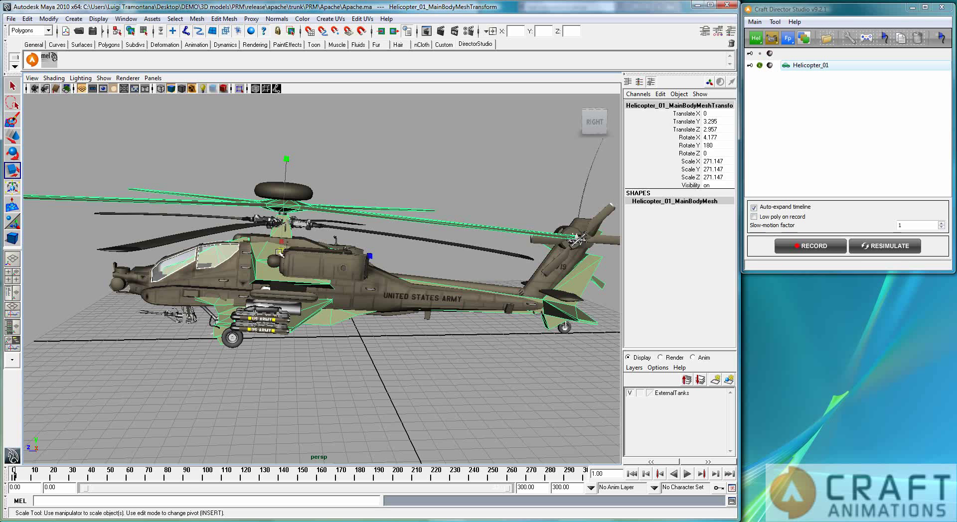
pyautogui.moveTo(280, 252); pyautogui.dragTo(332, 234)
pyautogui.press('w')
pyautogui.press('r')
pyautogui.moveTo(282, 252); pyautogui.dragTo(283, 282)
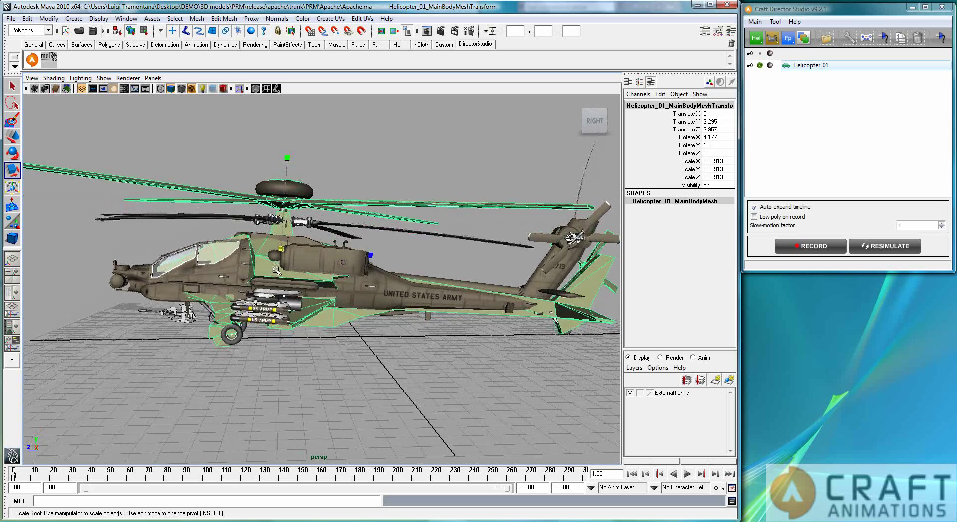
pyautogui.keyDown('alt'); pyautogui.moveTo(277, 271); pyautogui.dragTo(379, 289); pyautogui.keyUp('alt')
pyautogui.click(604, 282)
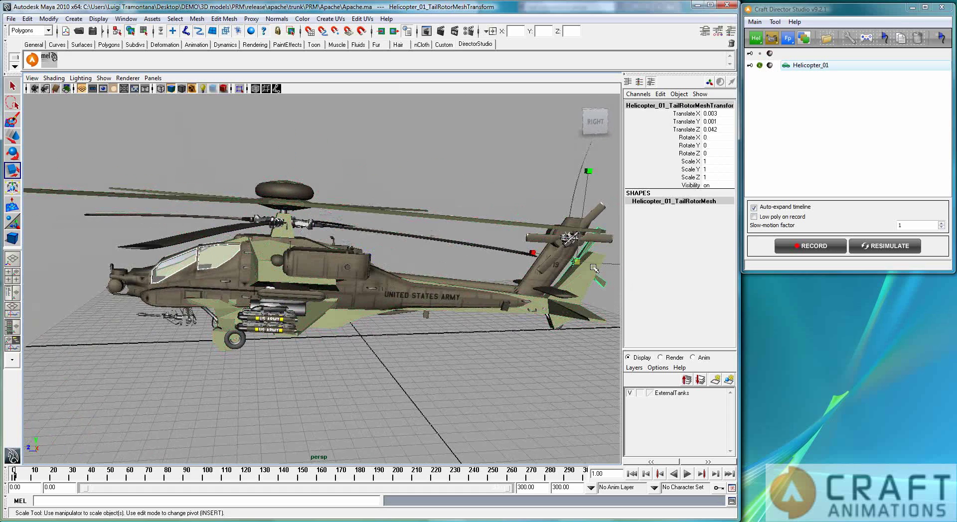
pyautogui.click(603, 241)
pyautogui.keyDown('alt'); pyautogui.moveTo(559, 266); pyautogui.dragTo(541, 204); pyautogui.keyUp('alt')
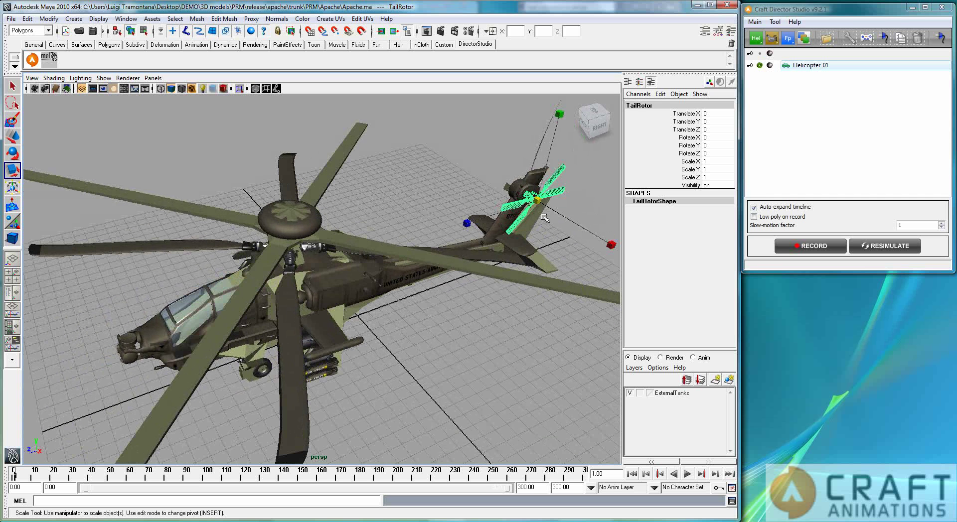
pyautogui.keyDown('alt'); pyautogui.moveTo(544, 220); pyautogui.dragTo(541, 276); pyautogui.keyUp('alt')
pyautogui.click(538, 281)
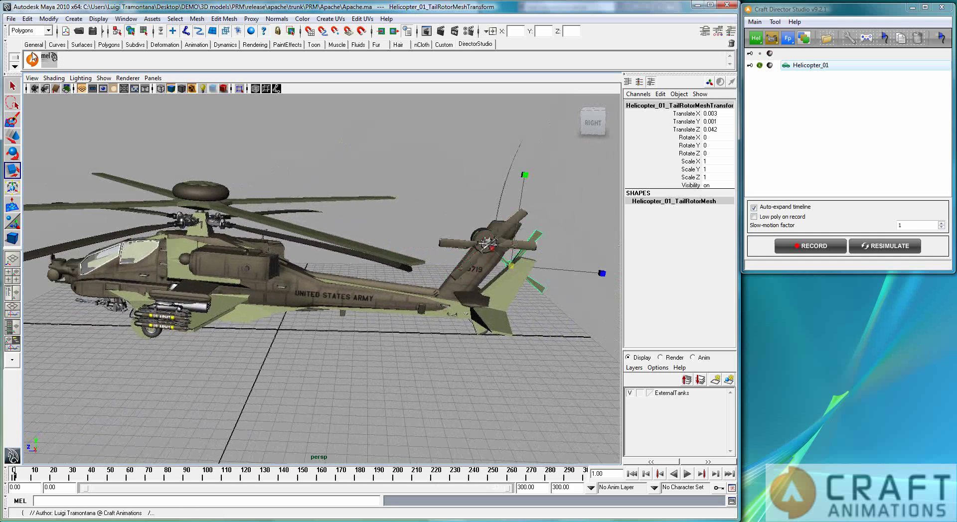
pyautogui.press('Up')
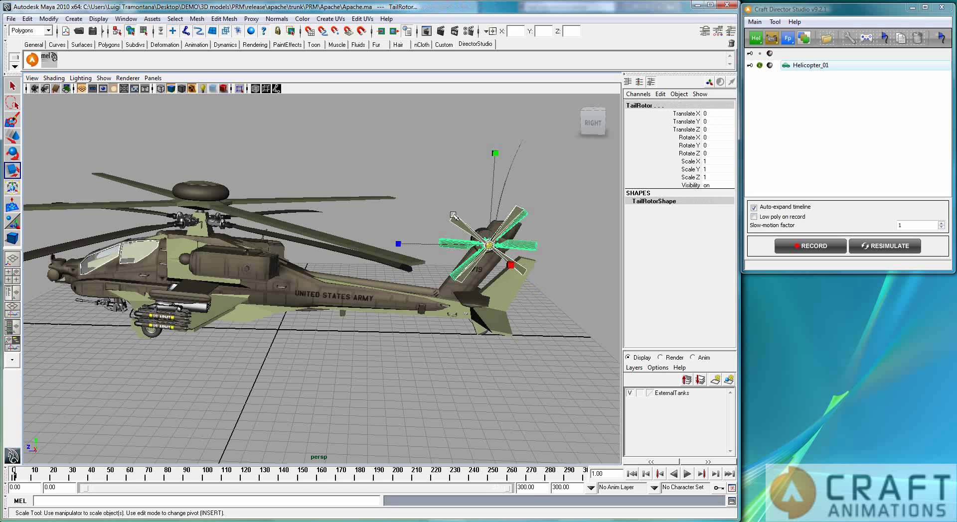
pyautogui.keyDown('alt'); pyautogui.moveTo(469, 251); pyautogui.dragTo(376, 263); pyautogui.keyUp('alt')
pyautogui.click(261, 260)
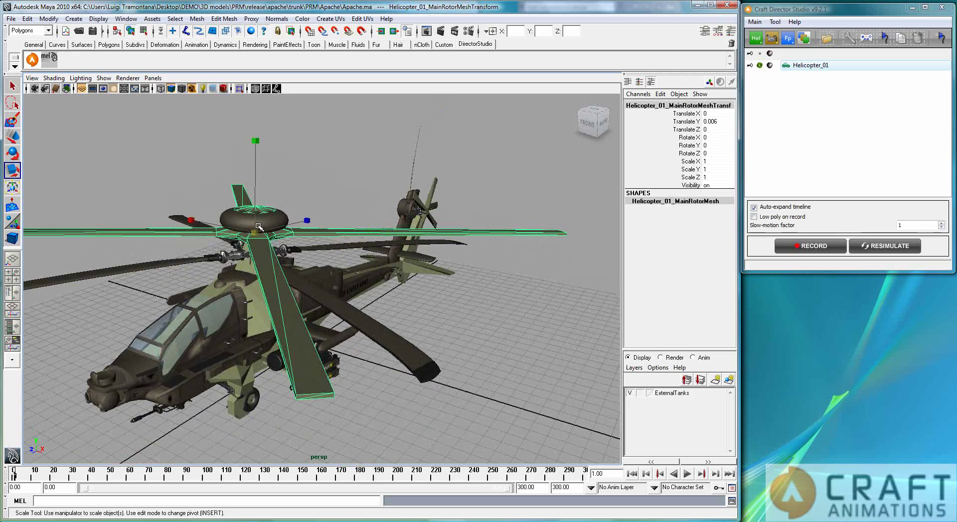
pyautogui.press('Up')
pyautogui.keyDown('alt'); pyautogui.moveTo(269, 226); pyautogui.dragTo(225, 246); pyautogui.keyUp('alt')
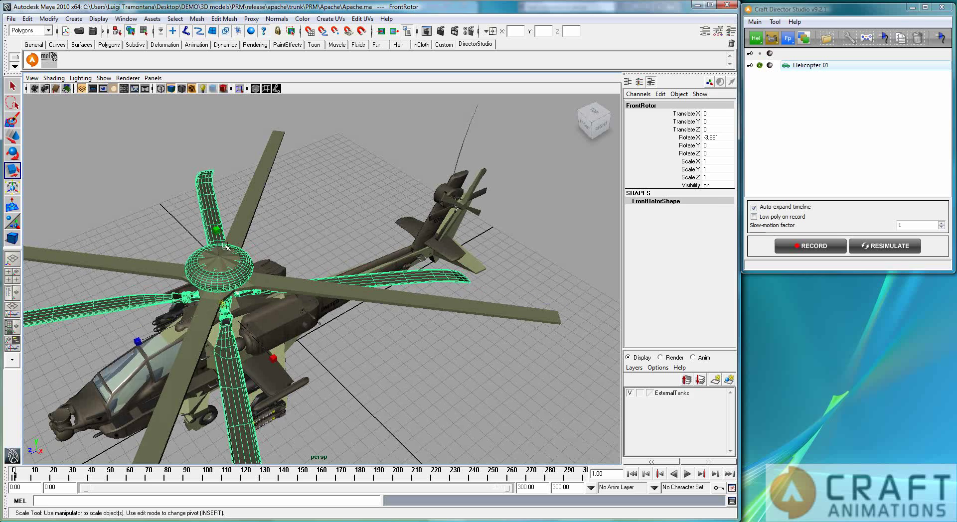
pyautogui.click(272, 278)
pyautogui.press('Up')
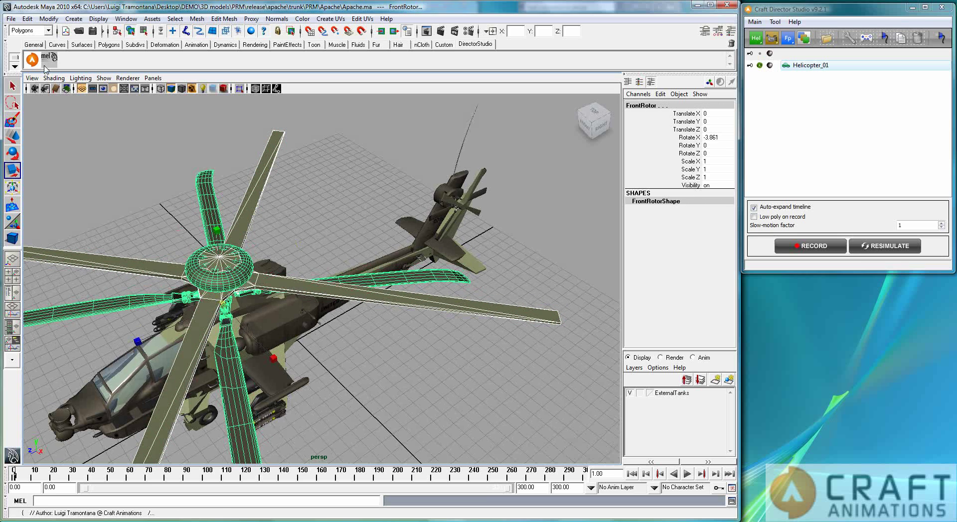
pyautogui.keyDown('alt'); pyautogui.moveTo(141, 154); pyautogui.dragTo(164, 138); pyautogui.keyUp('alt')
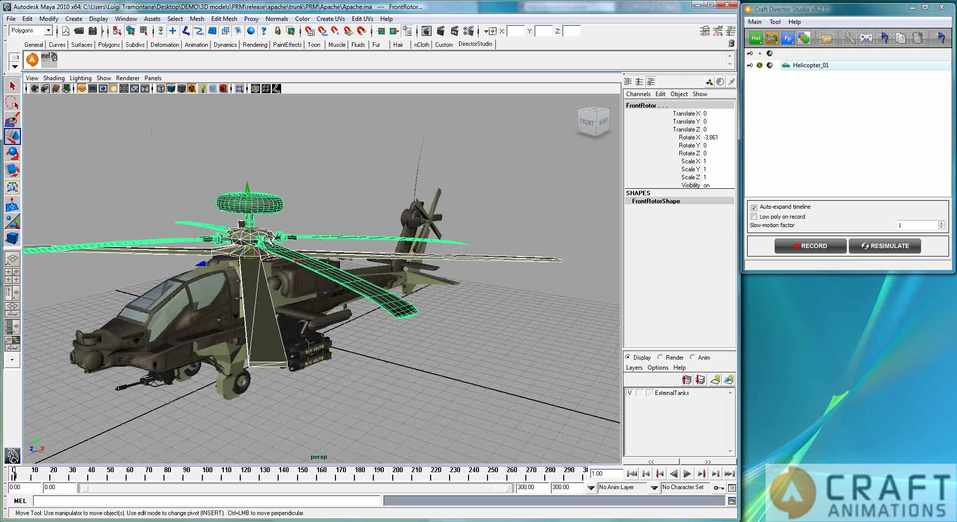
pyautogui.press('w')
pyautogui.moveTo(247, 218); pyautogui.dragTo(248, 197)
pyautogui.hotkey('ctrl', 'z')
pyautogui.click(248, 211)
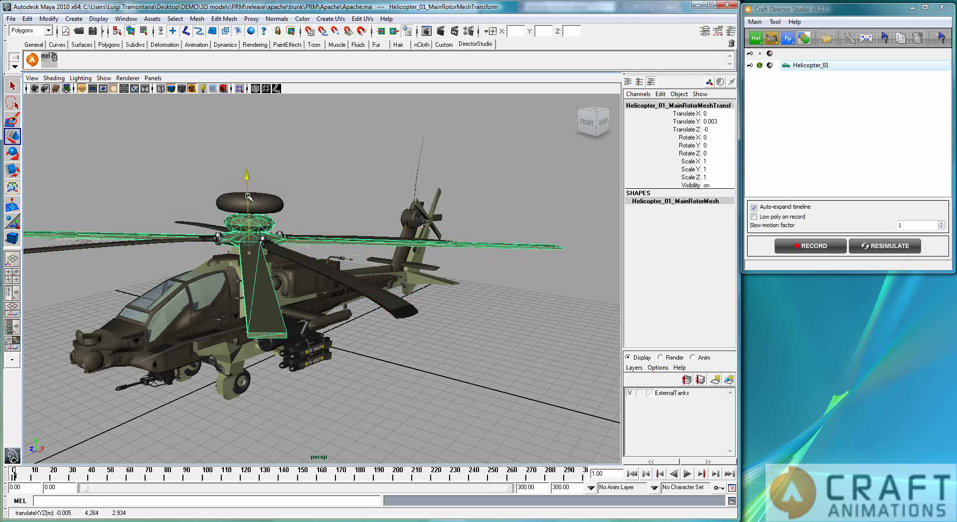
pyautogui.click(429, 215)
pyautogui.moveTo(452, 222); pyautogui.dragTo(280, 228)
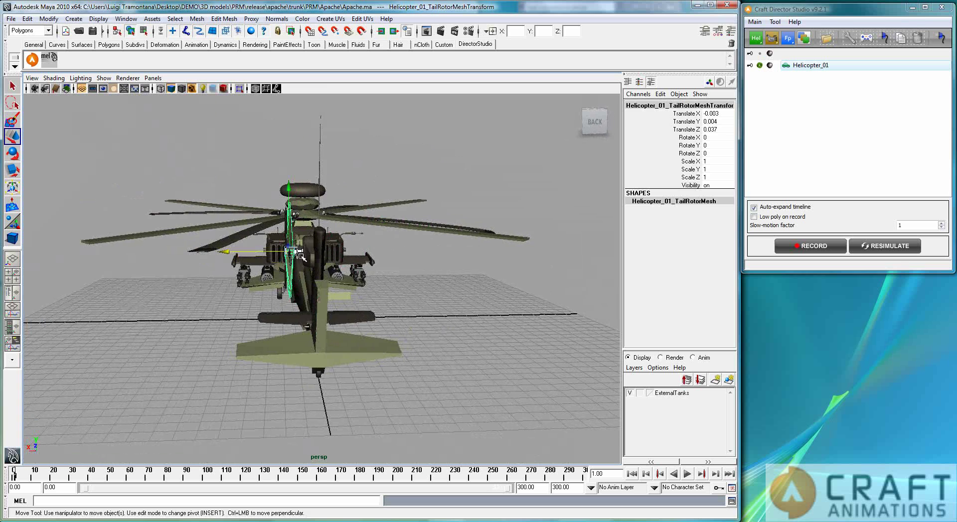
pyautogui.keyDown('alt'); pyautogui.moveTo(277, 258); pyautogui.dragTo(265, 258); pyautogui.keyUp('alt')
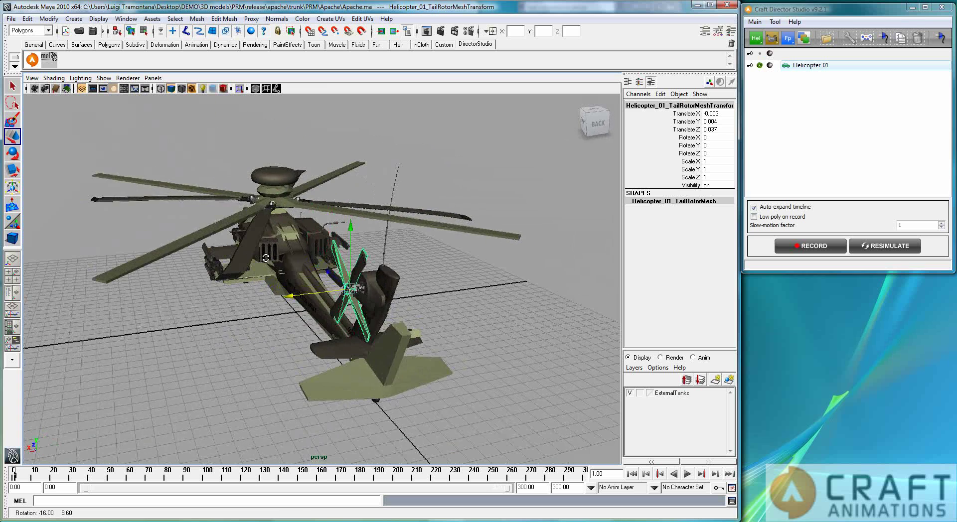
pyautogui.keyDown('alt'); pyautogui.moveTo(269, 258); pyautogui.dragTo(362, 242); pyautogui.keyUp('alt')
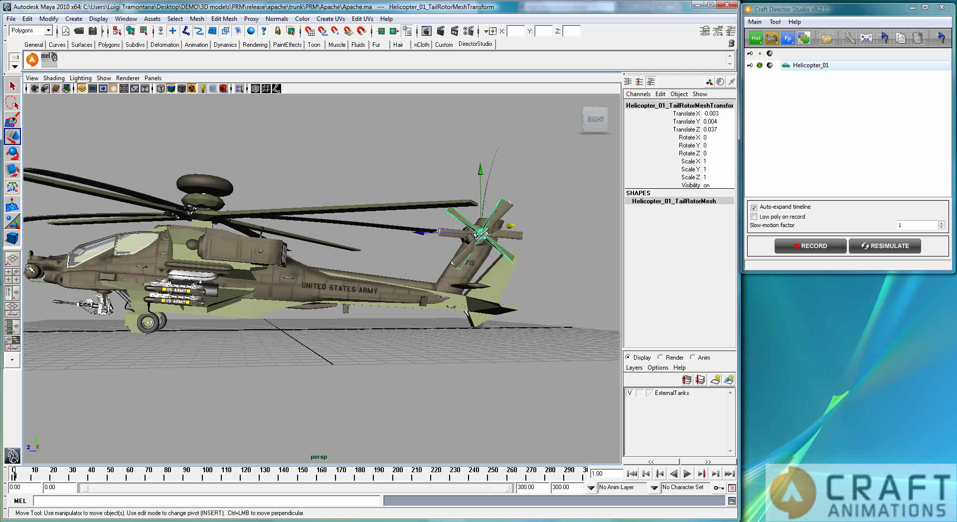
pyautogui.keyDown('alt'); pyautogui.moveTo(37, 275); pyautogui.dragTo(215, 352); pyautogui.keyUp('alt')
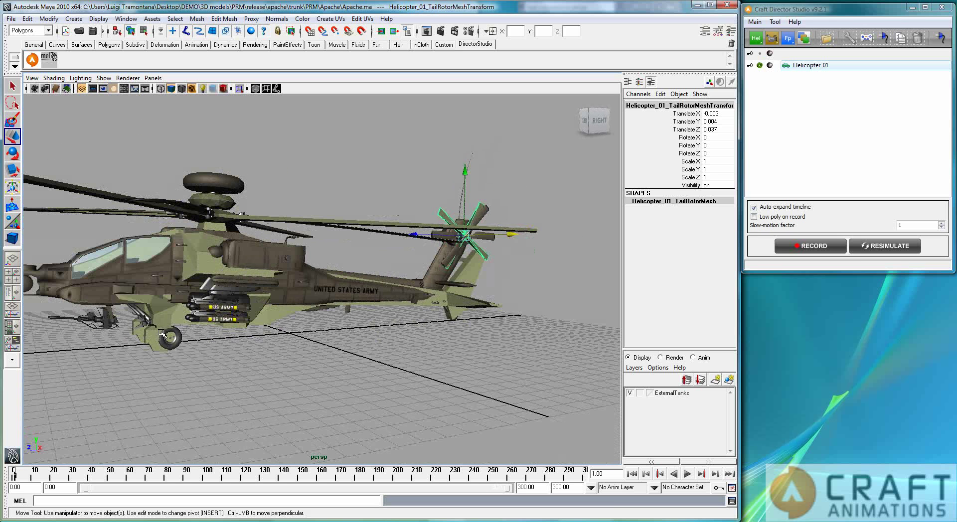
pyautogui.keyDown('alt'); pyautogui.moveTo(167, 331); pyautogui.dragTo(220, 324); pyautogui.keyUp('alt')
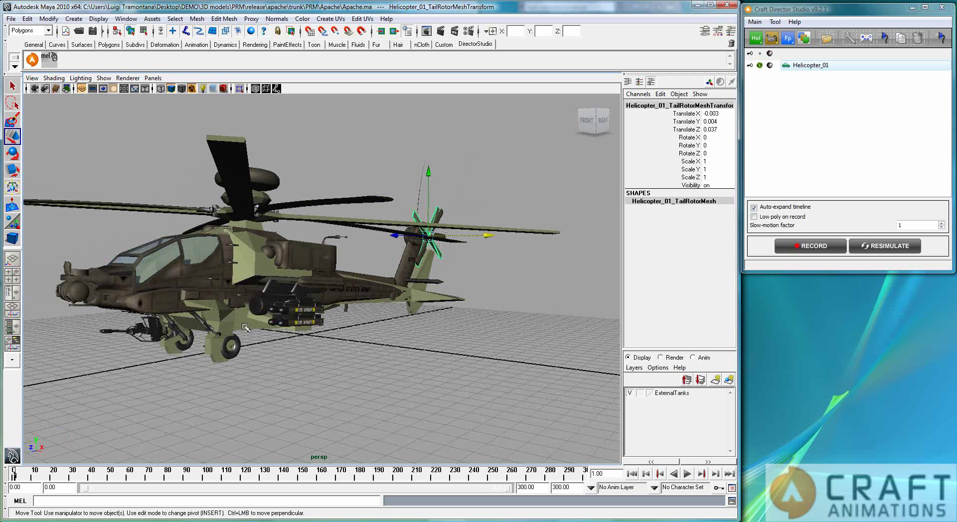
pyautogui.click(215, 280)
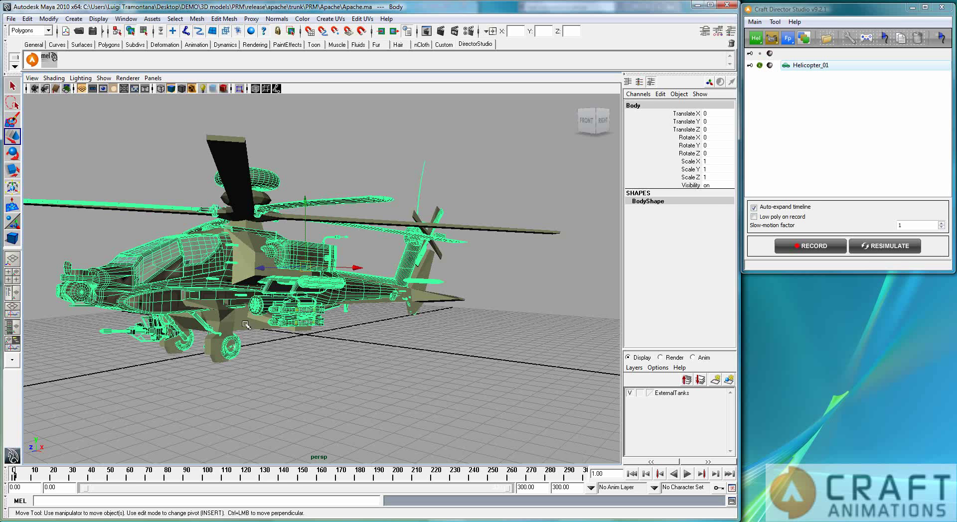
# Step: Parent the Body rig node under the helicopter's main body mesh
pyautogui.click(247, 324)
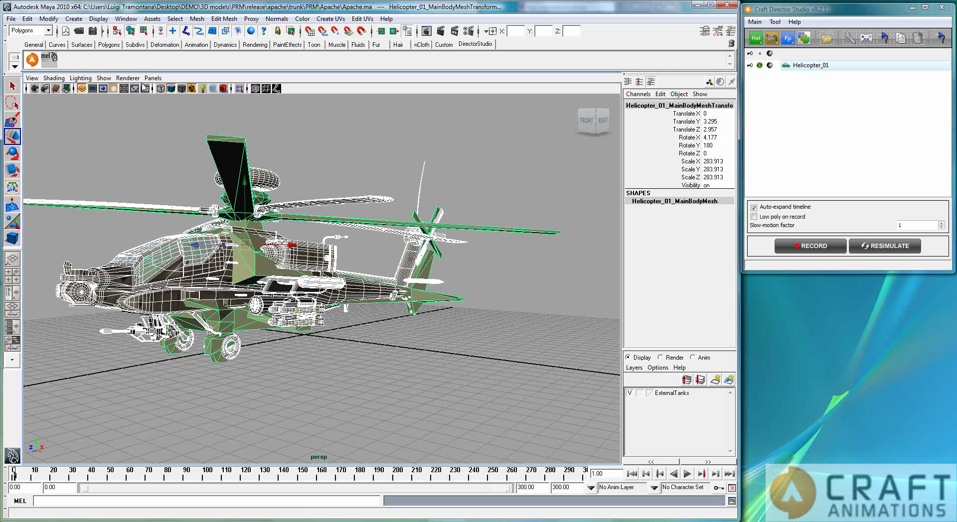
pyautogui.click(27, 18)
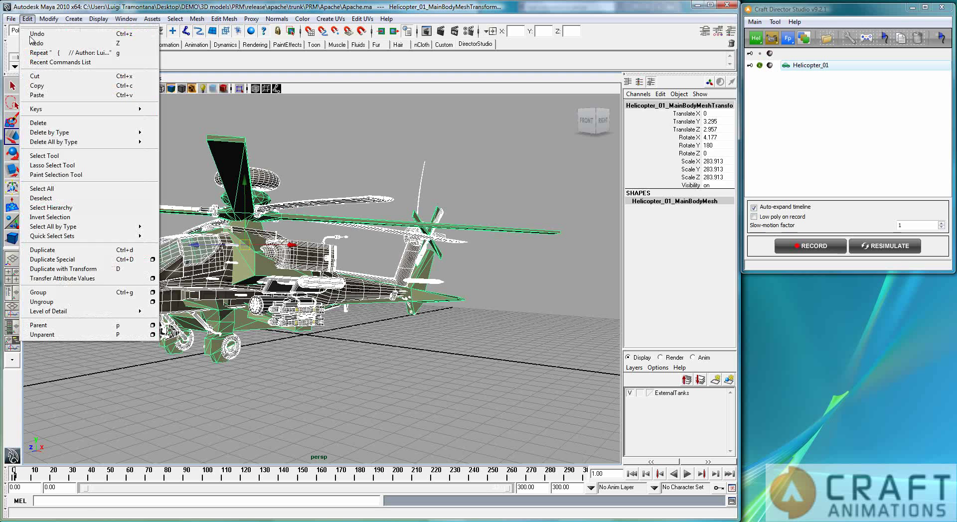
pyautogui.click(62, 325)
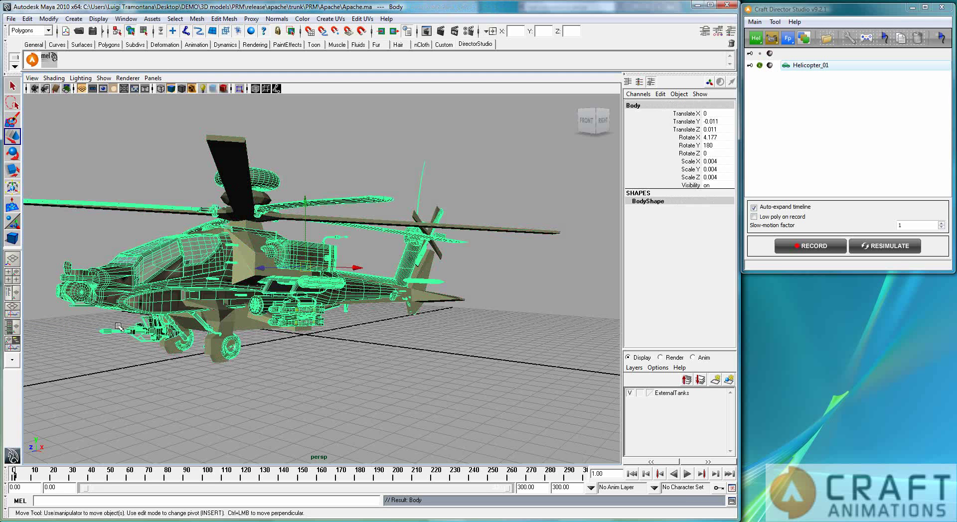
# Step: Check that FrontRotor and TailRotor sit under their rotor meshes, then select the body mesh
pyautogui.click(430, 321)
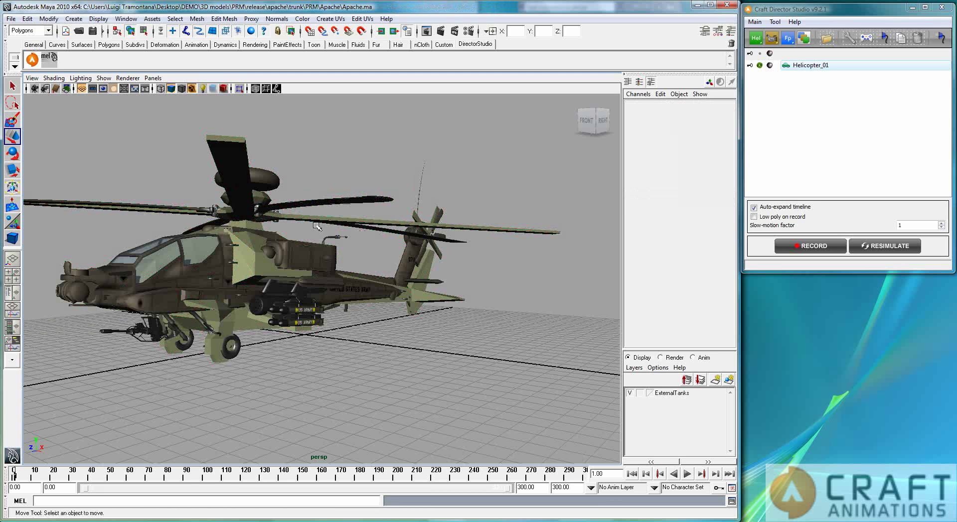
pyautogui.click(322, 203)
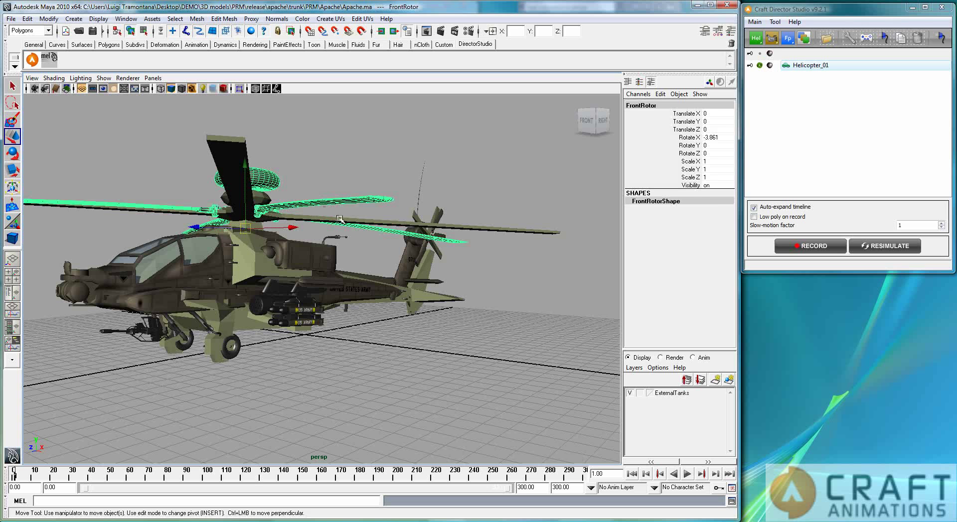
pyautogui.click(341, 220)
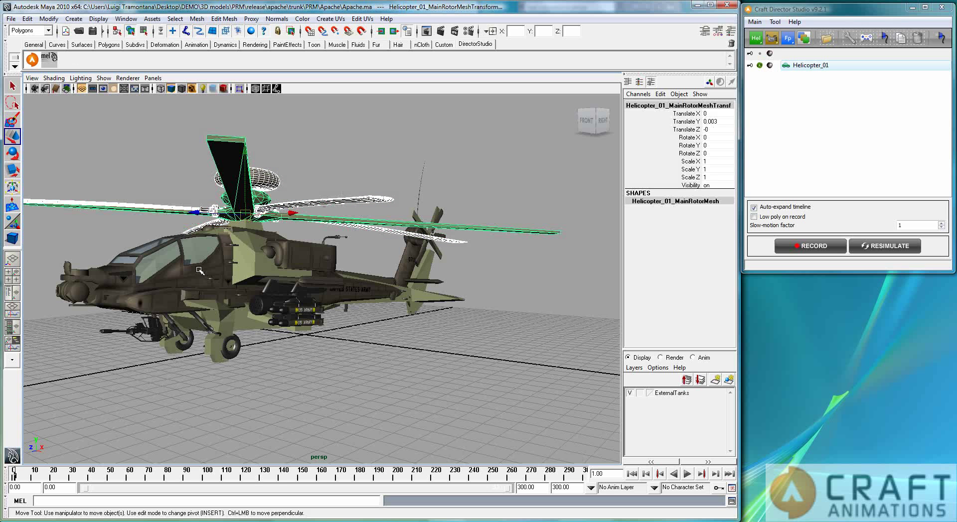
pyautogui.press('Up')
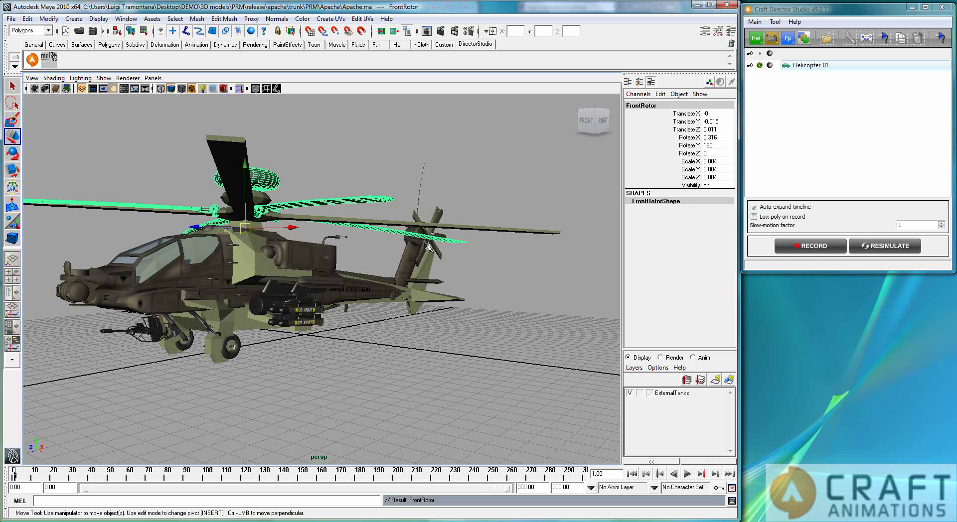
pyautogui.click(425, 230)
pyautogui.click(418, 219)
pyautogui.press('Up')
pyautogui.keyDown('alt'); pyautogui.moveTo(450, 229); pyautogui.dragTo(254, 312); pyautogui.keyUp('alt')
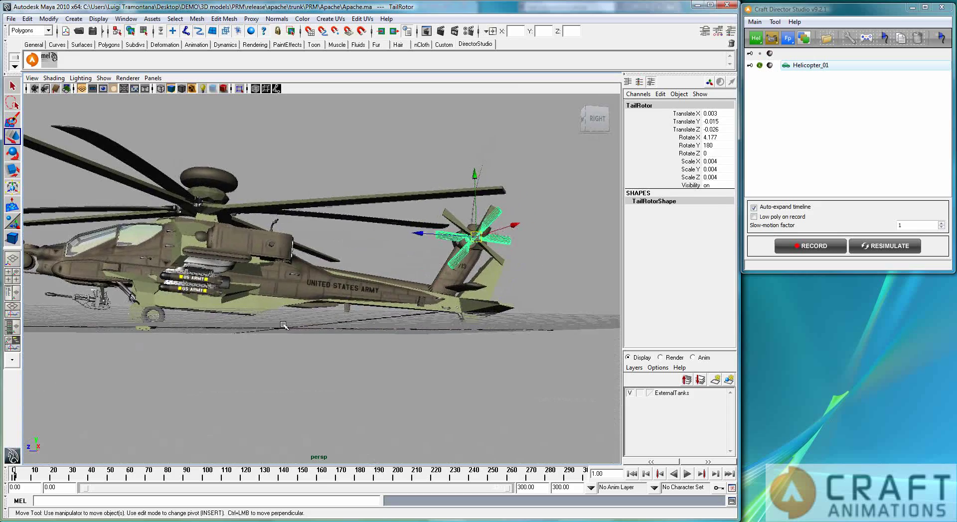
pyautogui.click(254, 313)
pyautogui.scroll(-5, 291, 331)
pyautogui.scroll(-1, 290, 343)
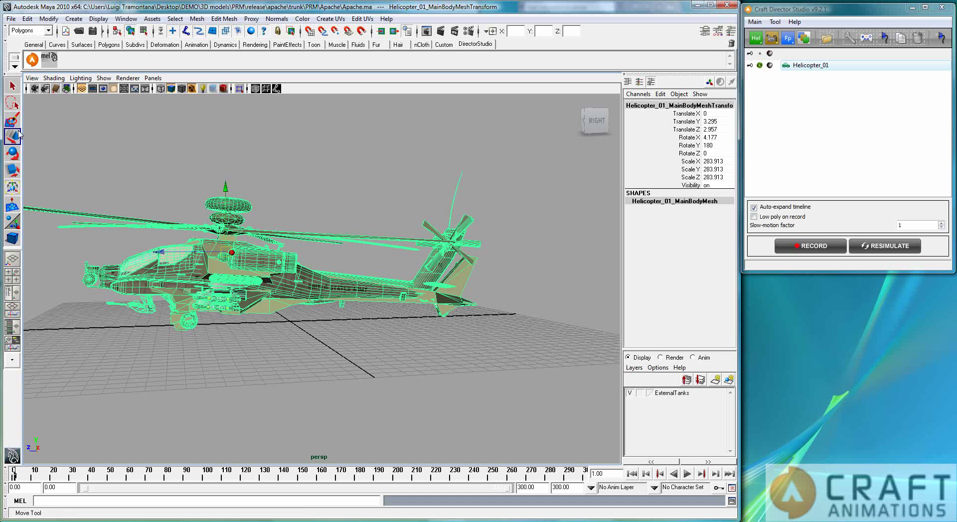
# Step: Level the helicopter body by setting its Rotate X to 0, then deselect it
pyautogui.click(17, 152)
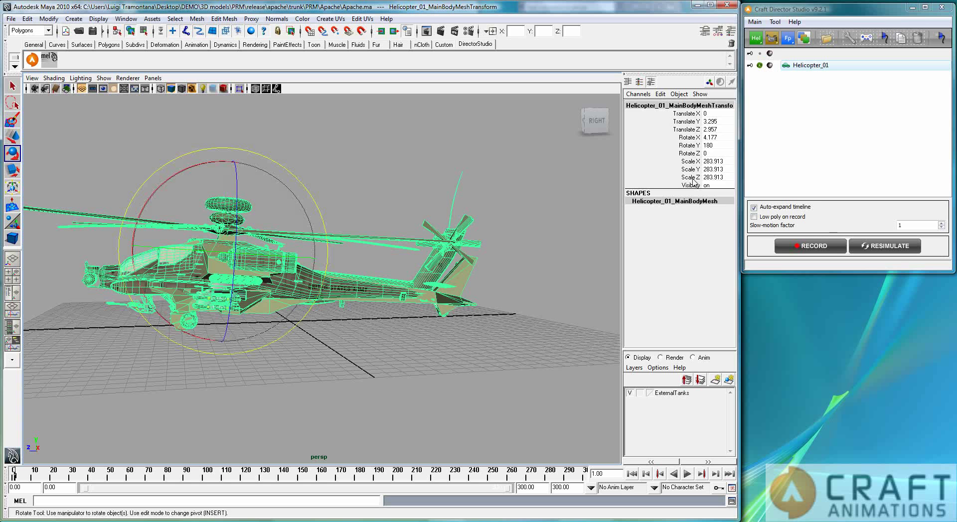
pyautogui.doubleClick(718, 138)
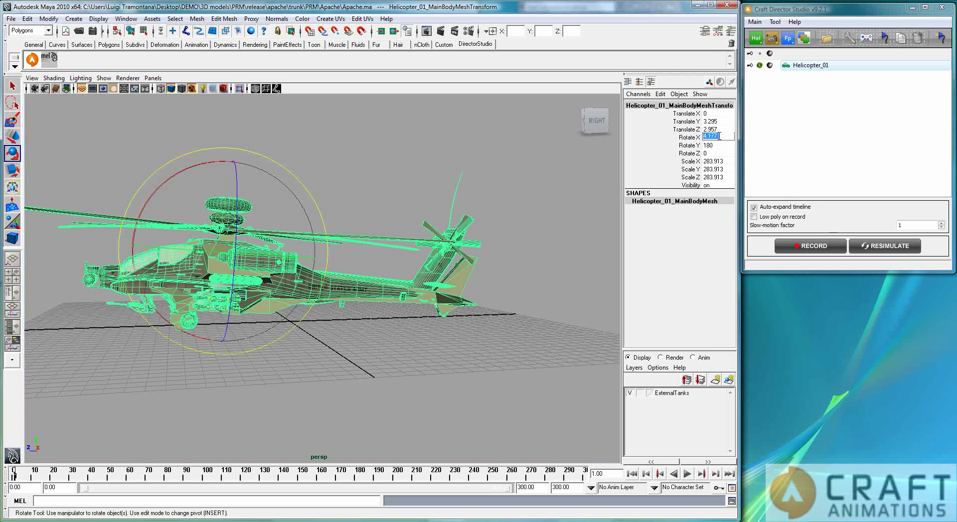
pyautogui.write('0')
pyautogui.press('Return')
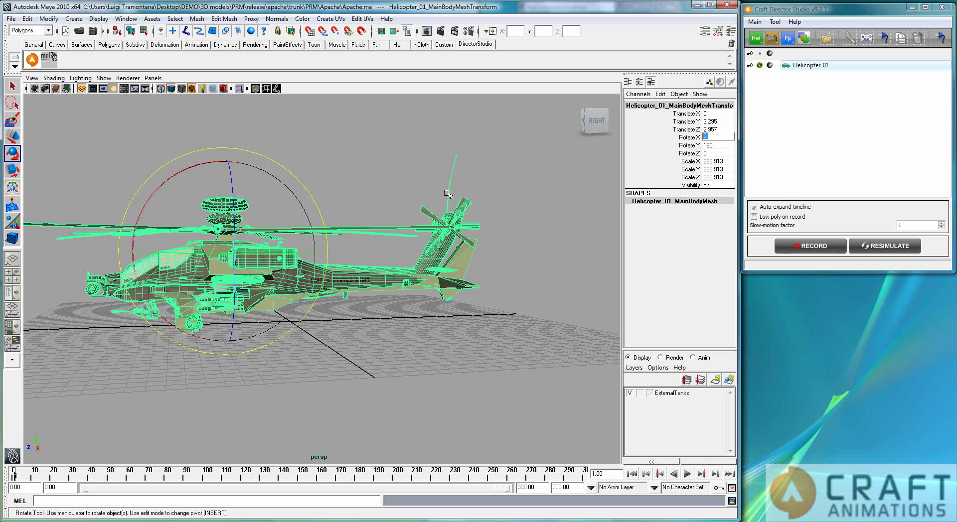
pyautogui.click(376, 355)
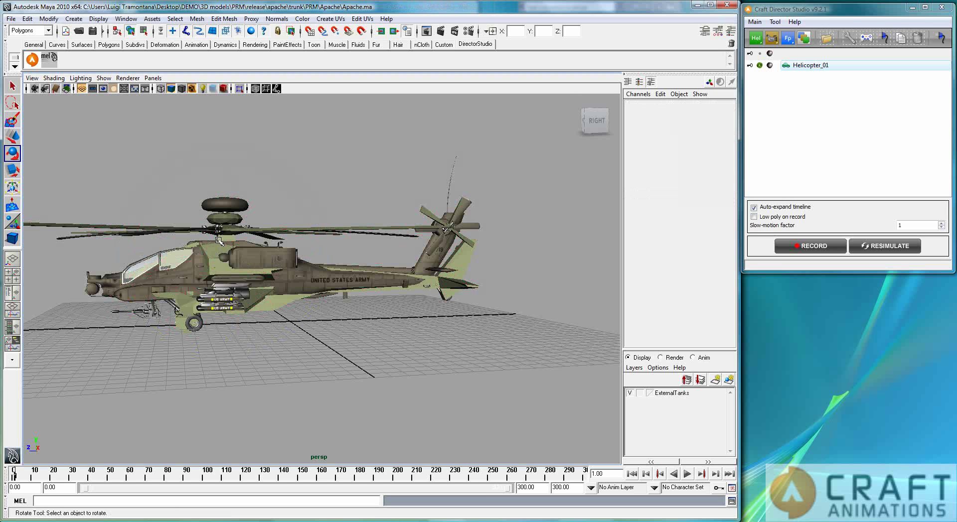
pyautogui.keyDown('alt'); pyautogui.moveTo(363, 346); pyautogui.dragTo(258, 336); pyautogui.keyUp('alt')
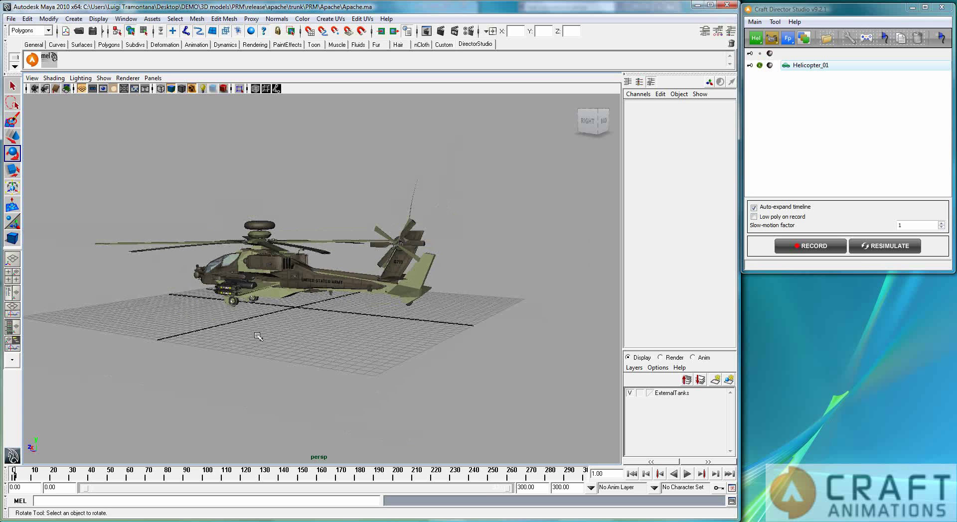
pyautogui.doubleClick(827, 69)
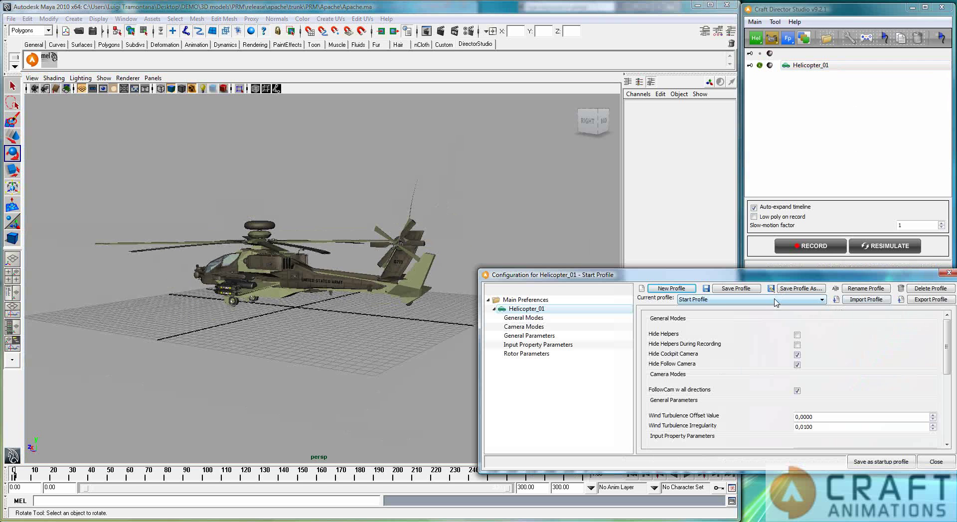
# Step: Switch Helicopter_01's current profile from Start Profile to Ordinary
pyautogui.click(776, 302)
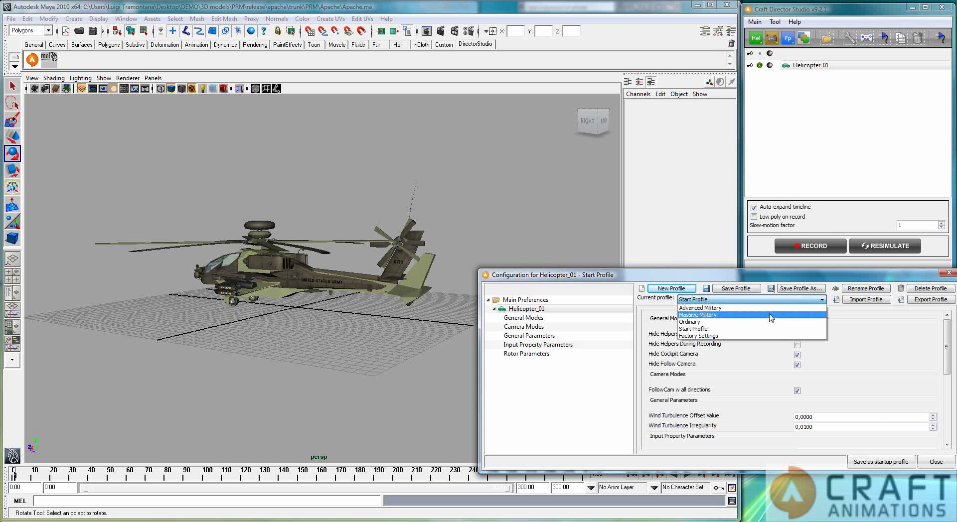
pyautogui.click(770, 322)
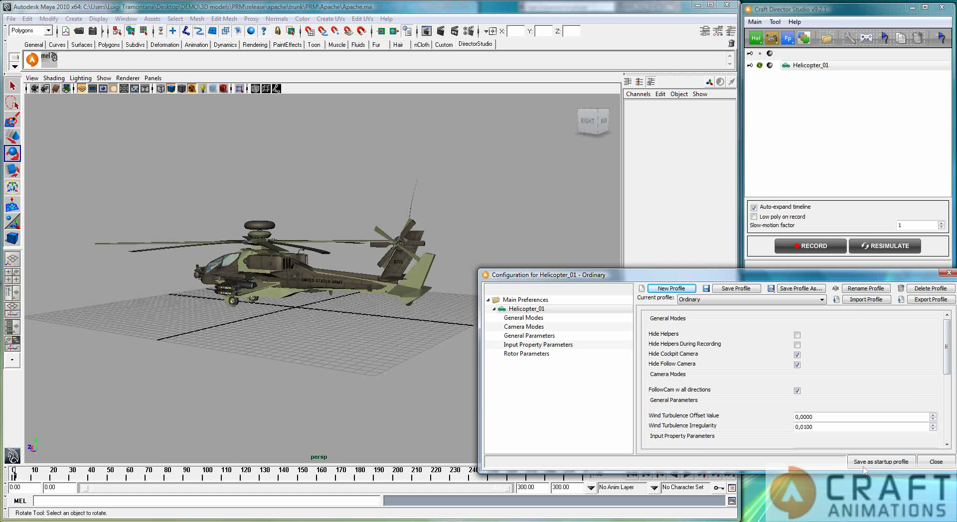
pyautogui.click(835, 127)
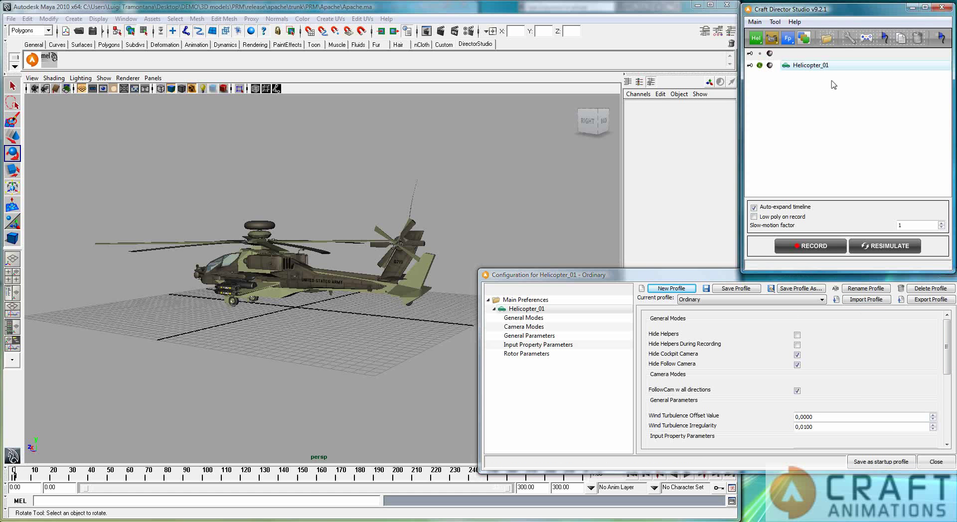
# Step: Load the Example: Logitech Gamepad input profile for Helicopter_01's flight controls
pyautogui.click(867, 41)
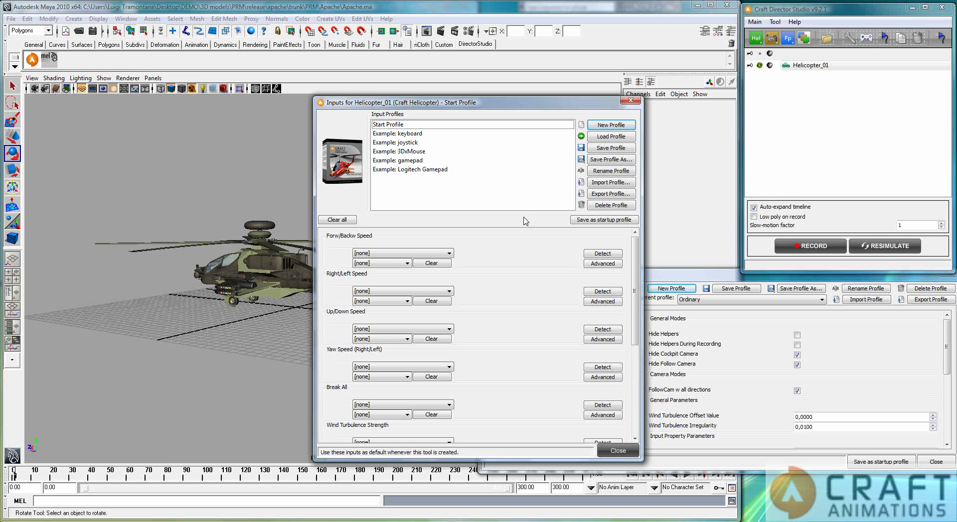
pyautogui.doubleClick(422, 170)
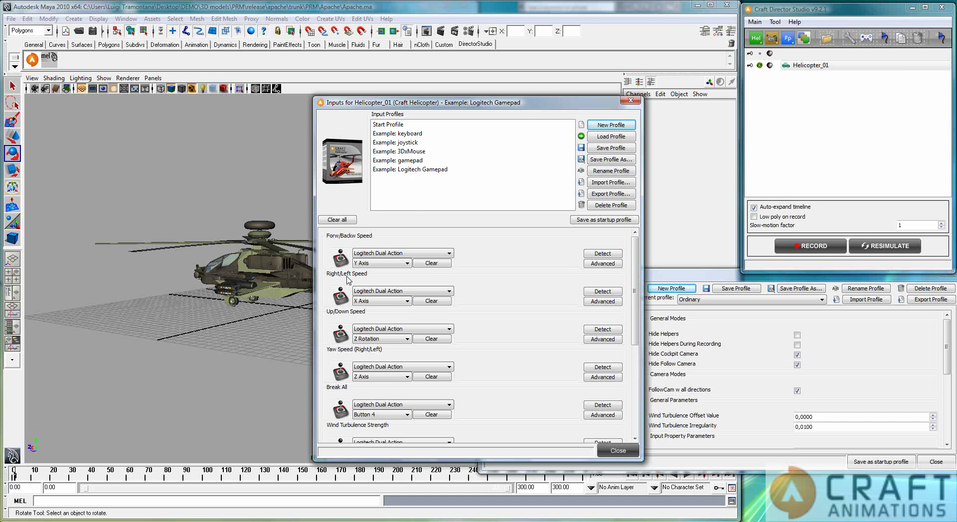
pyautogui.scroll(-2, 346, 357)
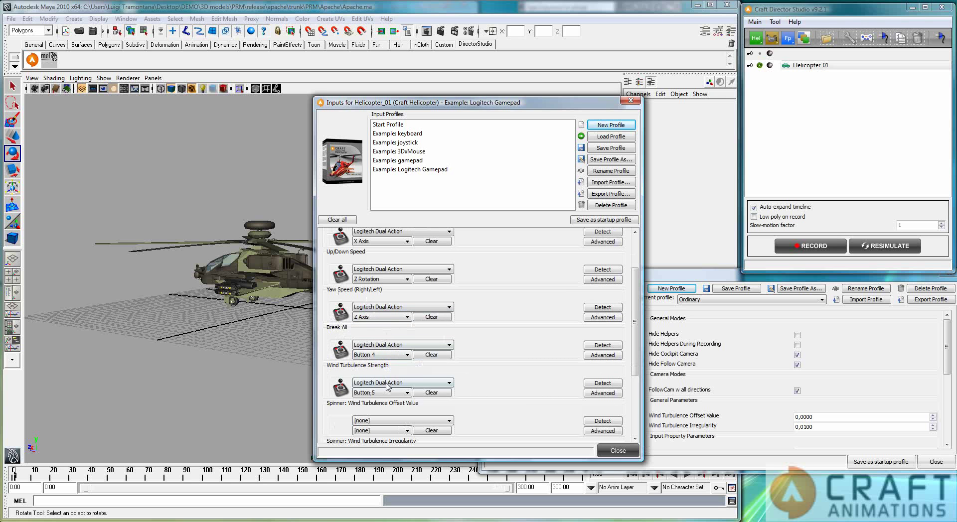
pyautogui.scroll(-2, 343, 384)
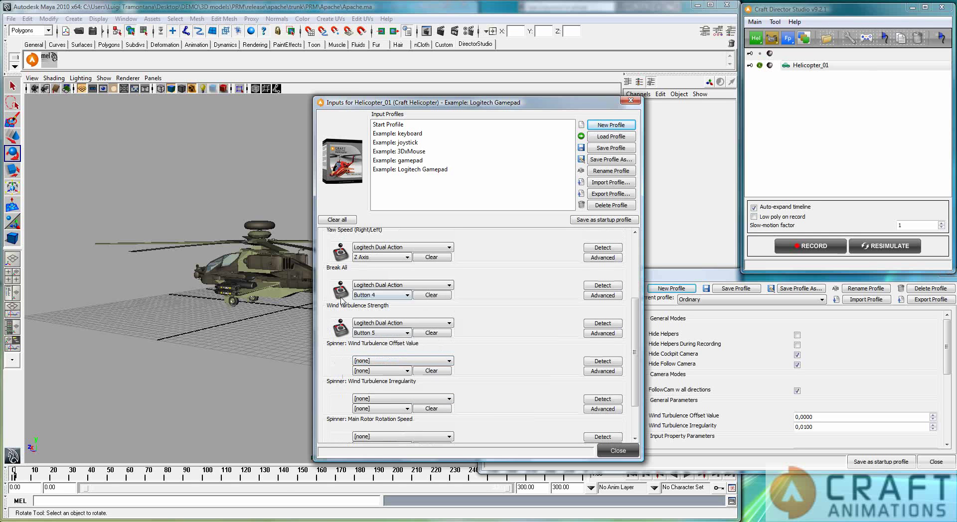
# Step: Edit Helicopter_01's Wind Turbulence Offset Value under General Parameters, aiming for 0,1000
pyautogui.click(762, 360)
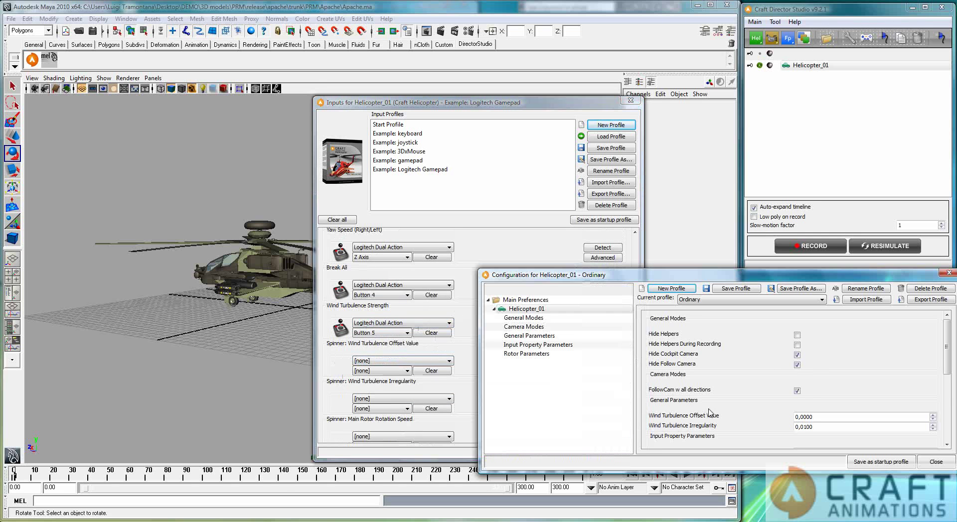
pyautogui.scroll(-2, 707, 408)
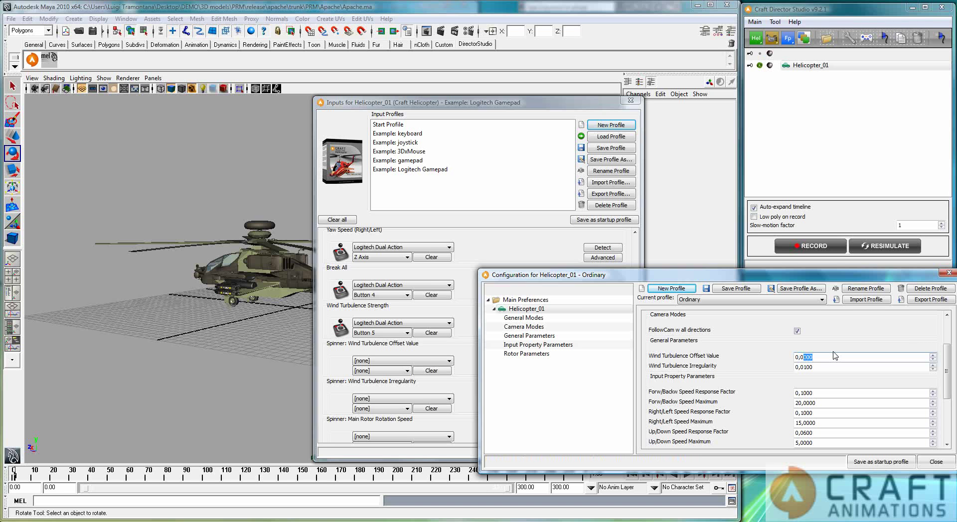
pyautogui.write('5')
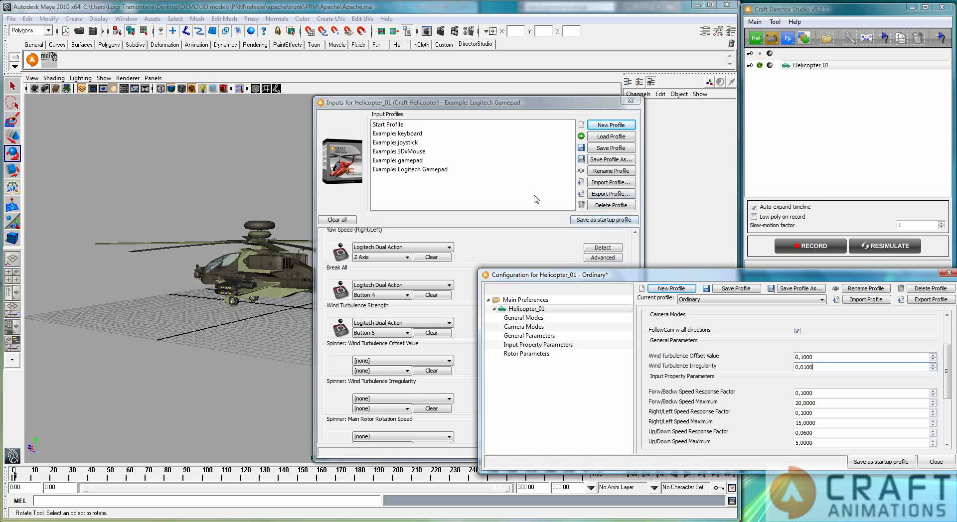
pyautogui.click(759, 66)
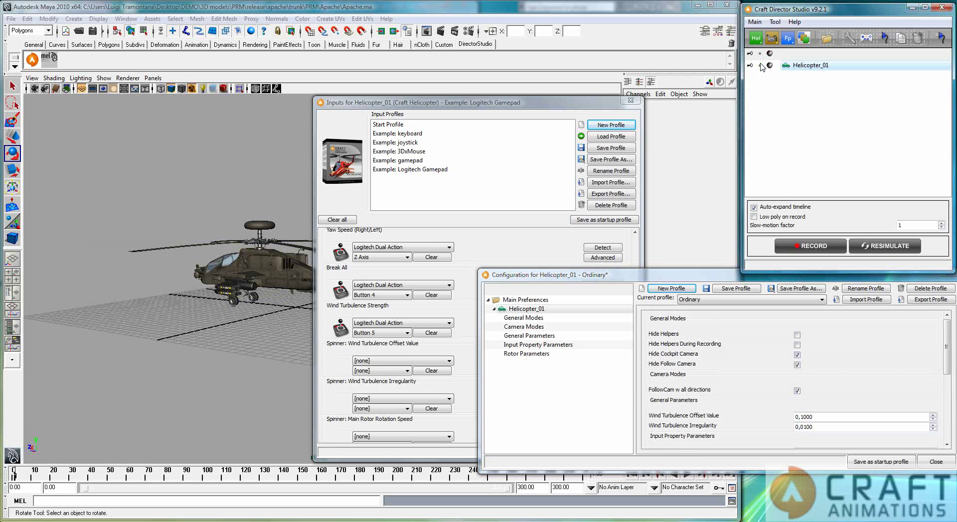
pyautogui.click(760, 66)
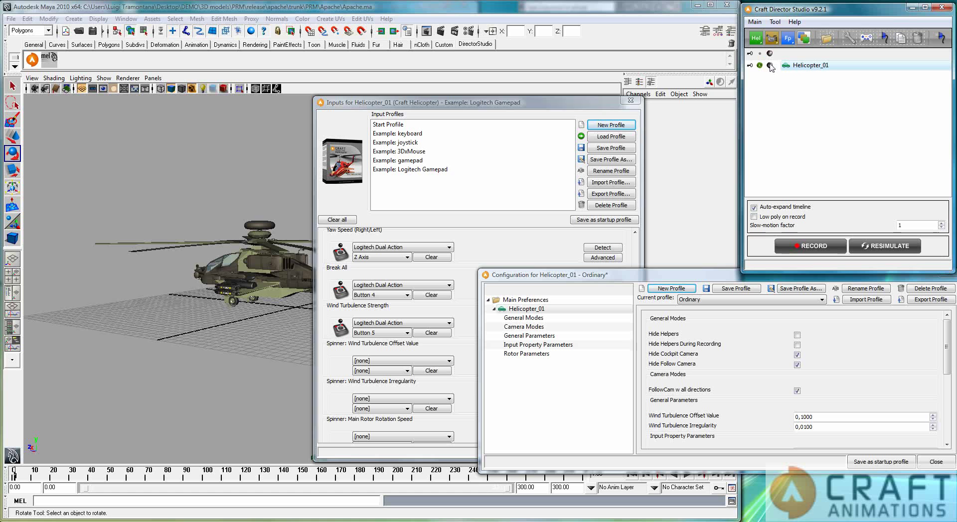
pyautogui.click(770, 66)
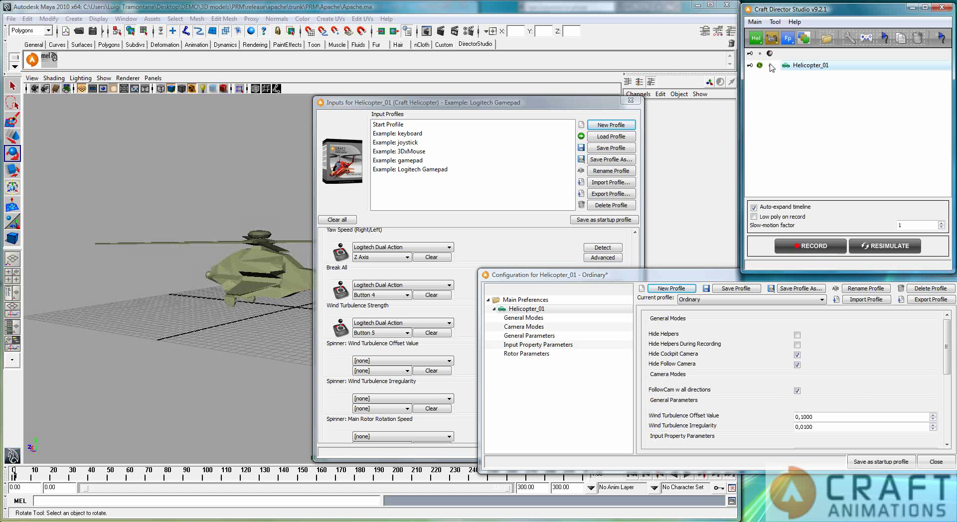
pyautogui.click(770, 66)
pyautogui.click(760, 66)
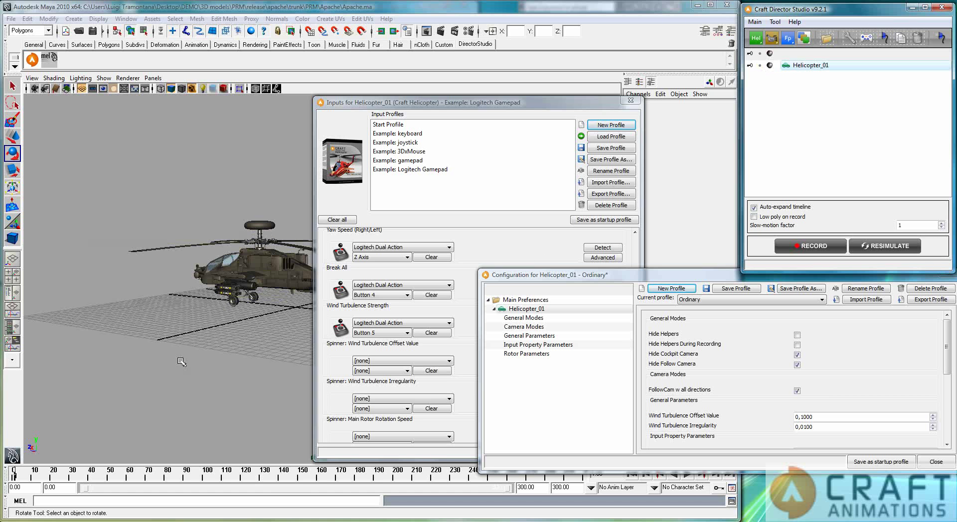
pyautogui.keyDown('alt'); pyautogui.moveTo(181, 361); pyautogui.dragTo(209, 326); pyautogui.keyUp('alt')
pyautogui.click(639, 99)
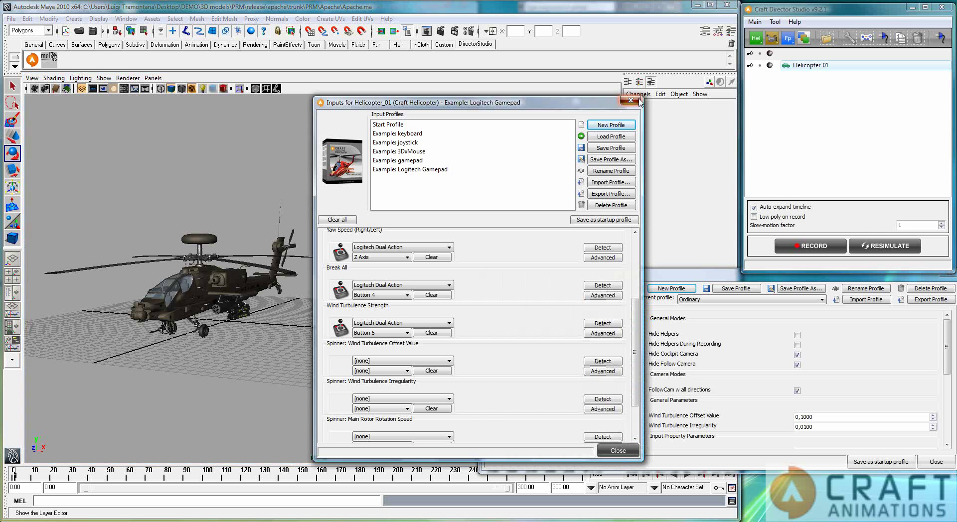
# Step: Close the Inputs dialog and start recording a live gamepad flight, orbiting to face the helicopter
pyautogui.click(639, 100)
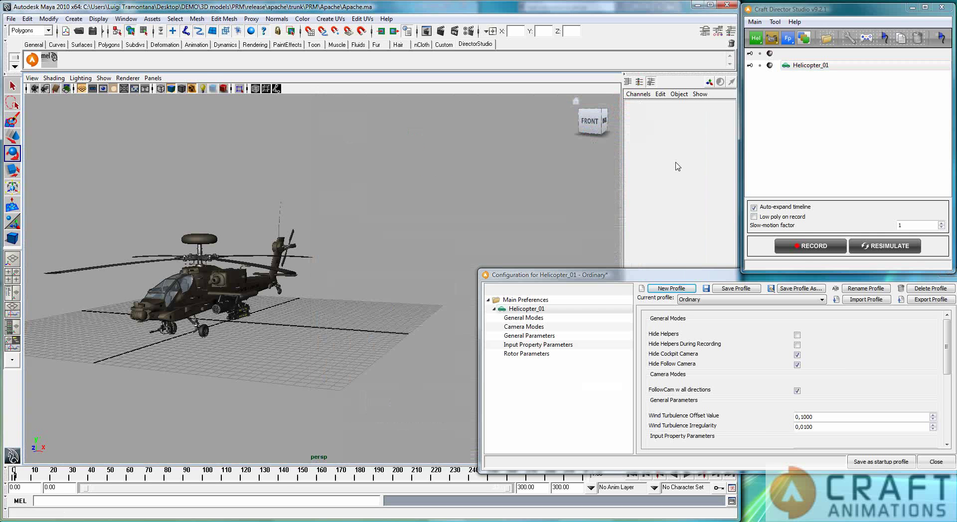
pyautogui.click(810, 249)
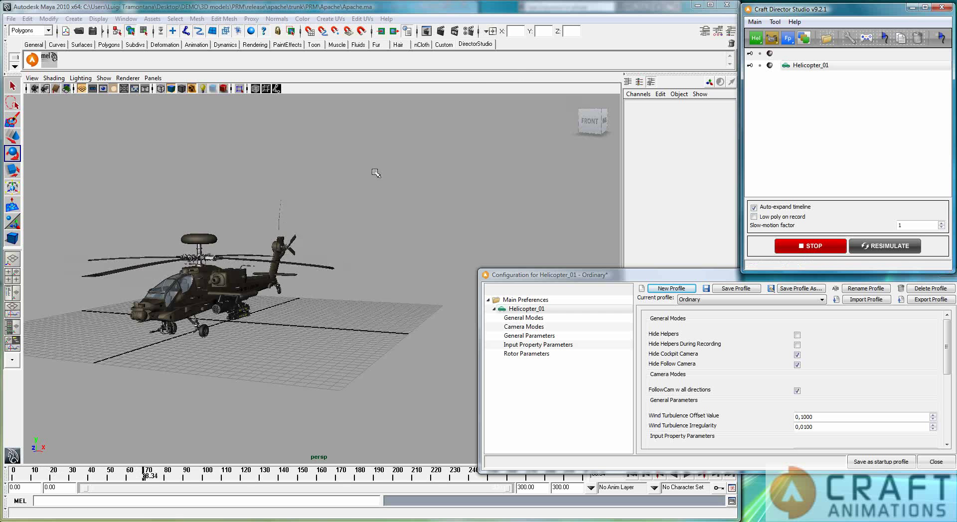
pyautogui.click(201, 282)
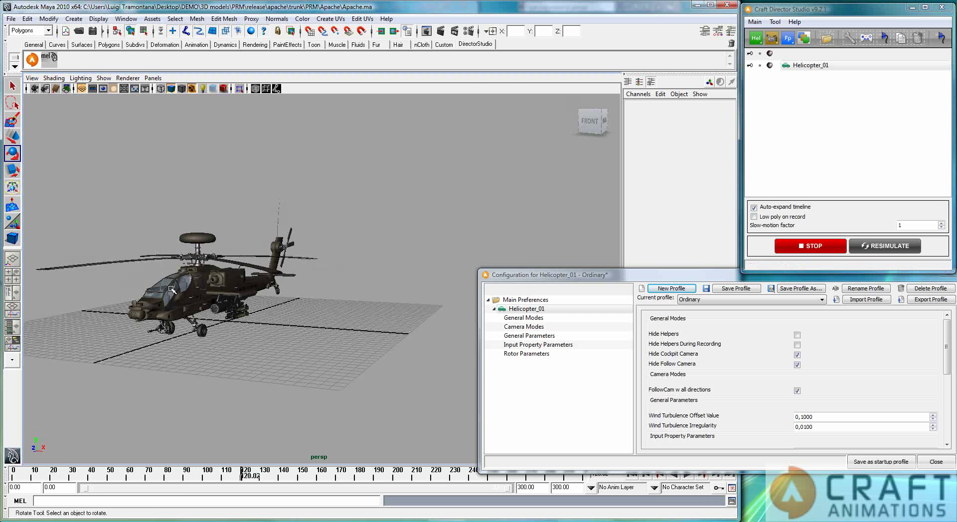
pyautogui.keyDown('alt'); pyautogui.moveTo(201, 282); pyautogui.dragTo(220, 287); pyautogui.keyUp('alt')
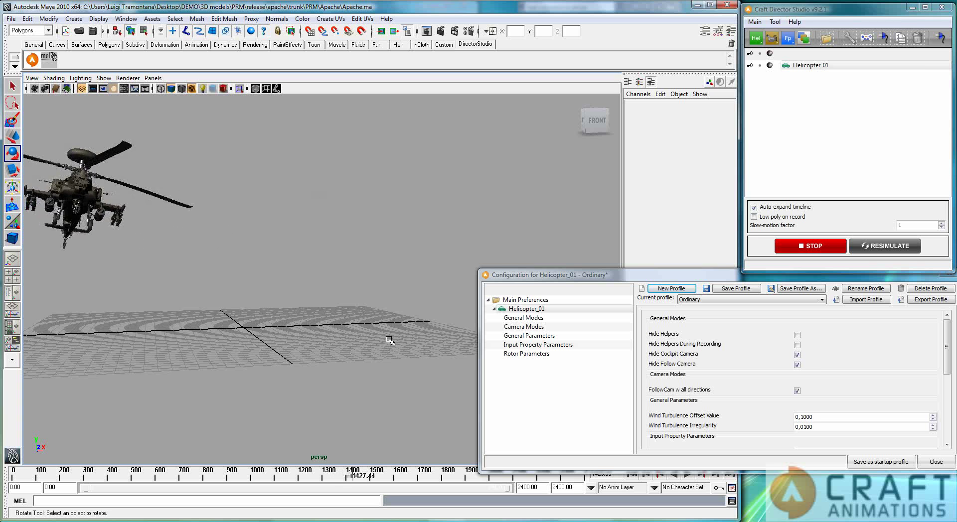
# Step: Stop, rewind to frame 0, map Right/Left Speed to the gamepad Z Axis, and record again
pyautogui.click(810, 246)
pyautogui.click(637, 477)
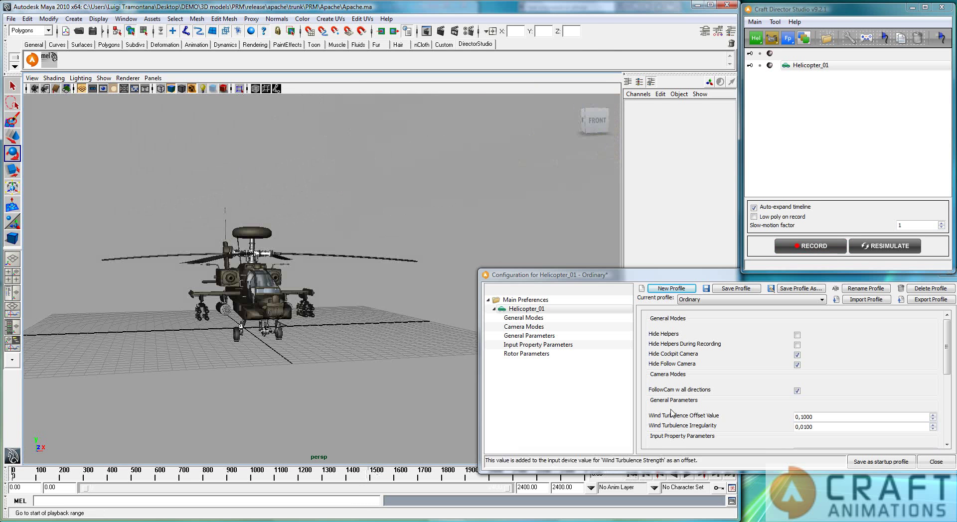
pyautogui.click(871, 40)
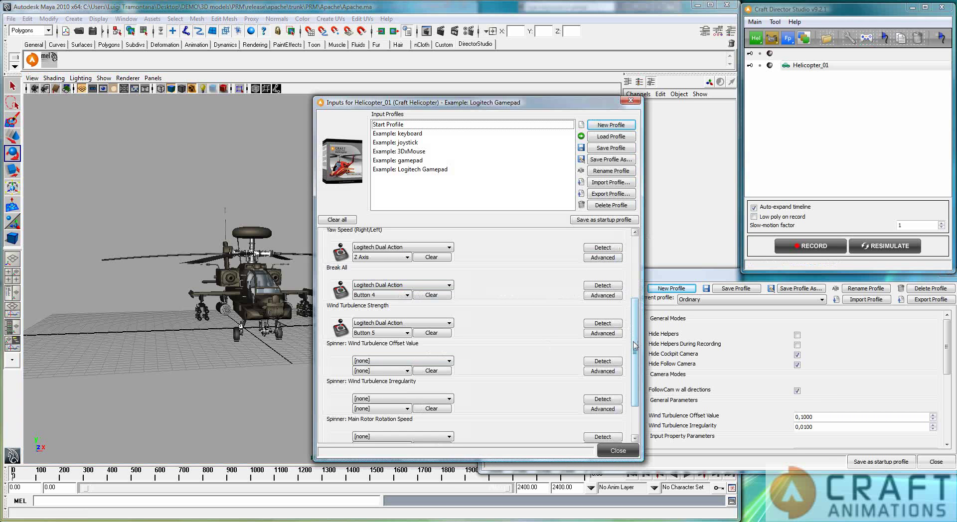
pyautogui.moveTo(634, 345); pyautogui.dragTo(636, 281)
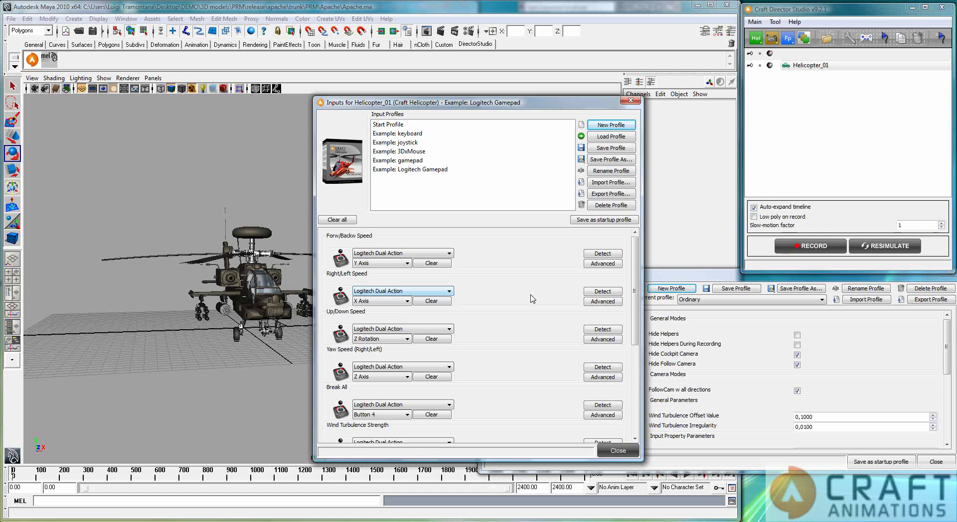
pyautogui.click(608, 289)
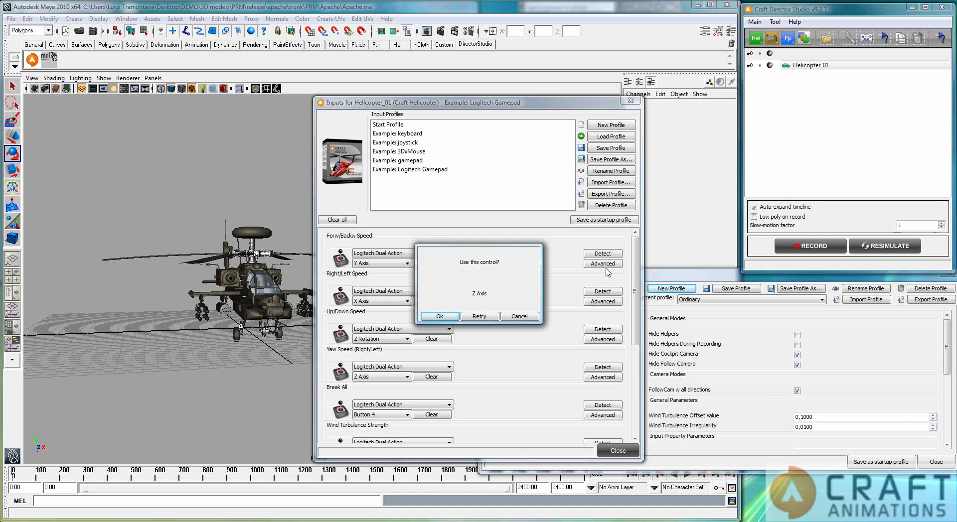
pyautogui.click(439, 317)
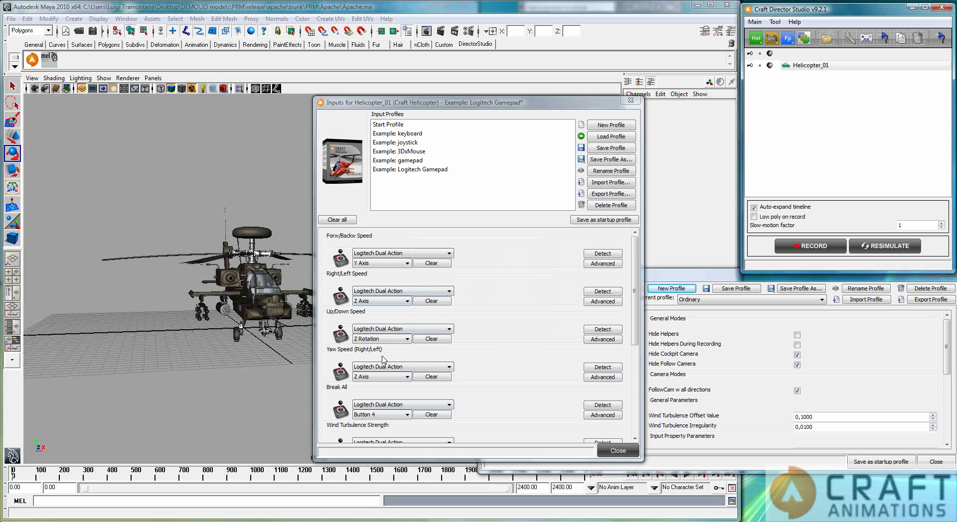
pyautogui.click(630, 100)
pyautogui.click(833, 249)
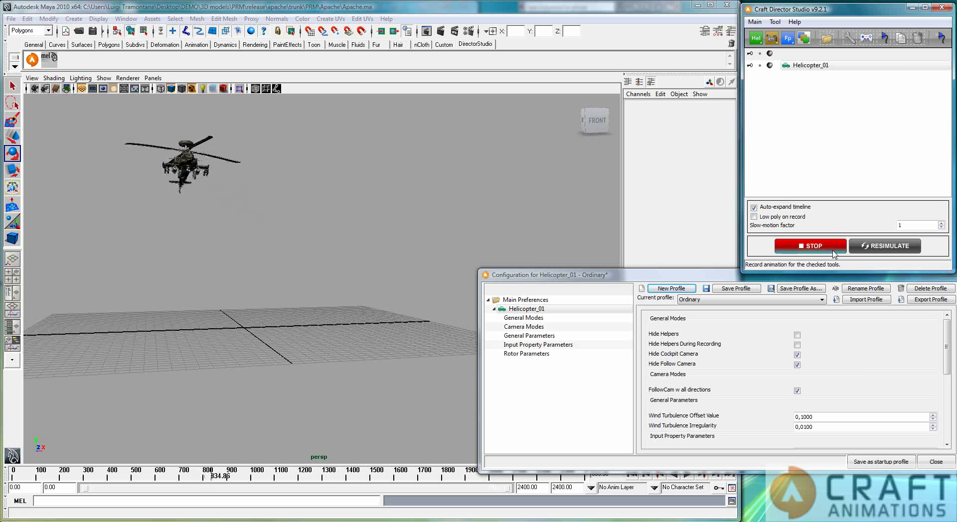
# Step: Fly the helicopter high above the grid while panning the view to keep it in sight
pyautogui.click(346, 176)
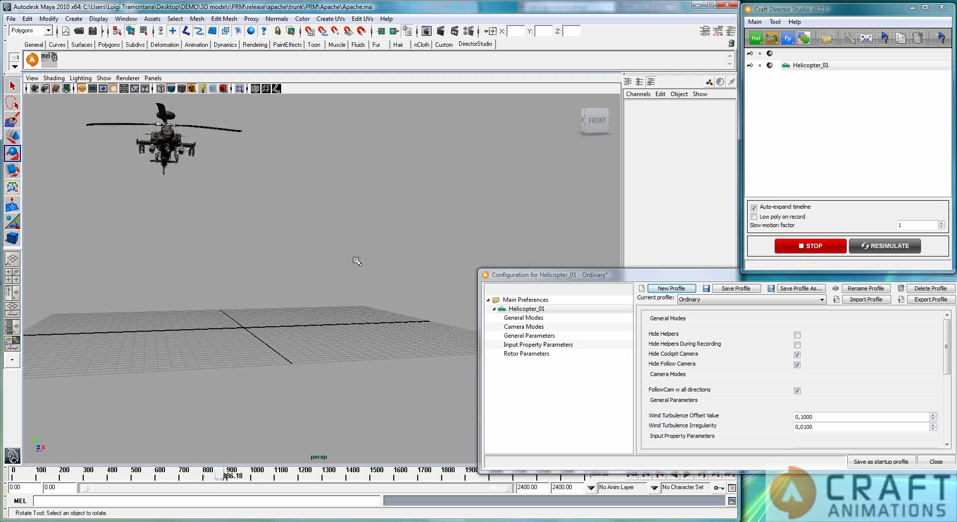
pyautogui.keyDown('alt'); pyautogui.moveTo(229, 262); pyautogui.dragTo(319, 354, button='middle'); pyautogui.keyUp('alt')
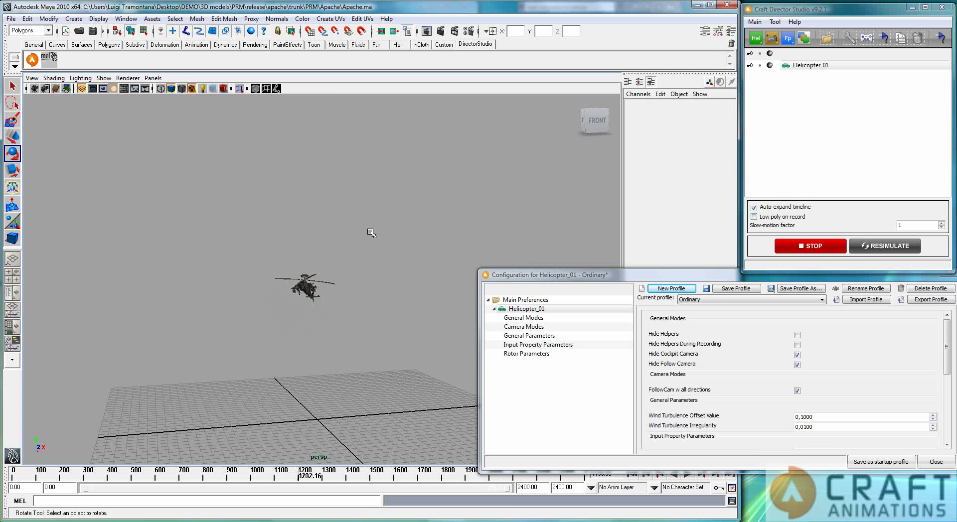
# Step: Stop the Maya recording, then start Craft Director Studio in 3ds Max and add a Helicopter
pyautogui.click(810, 246)
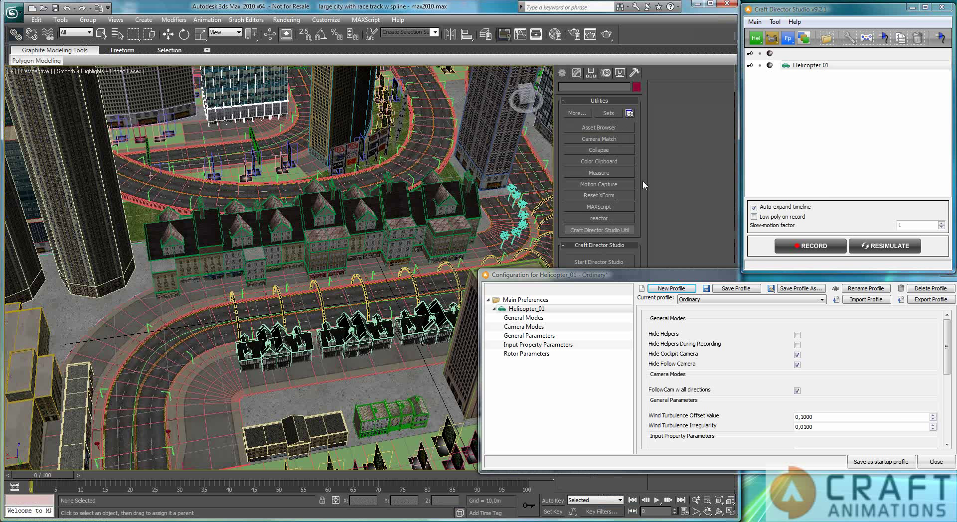
pyautogui.click(663, 88)
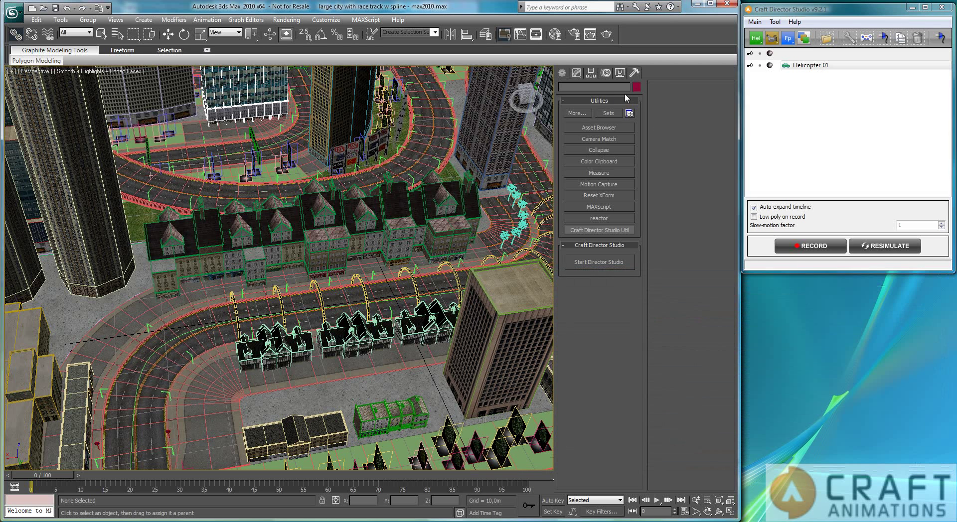
pyautogui.click(615, 258)
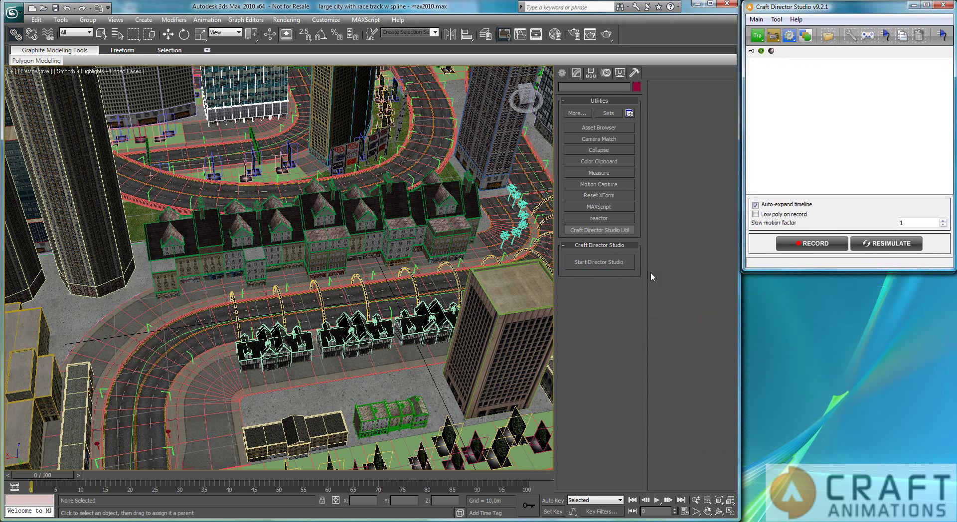
pyautogui.click(757, 38)
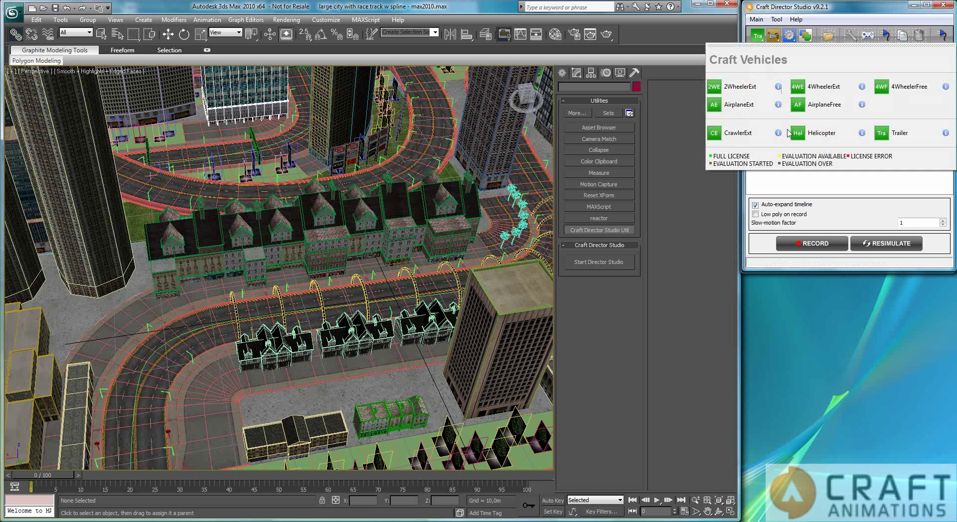
pyautogui.click(821, 134)
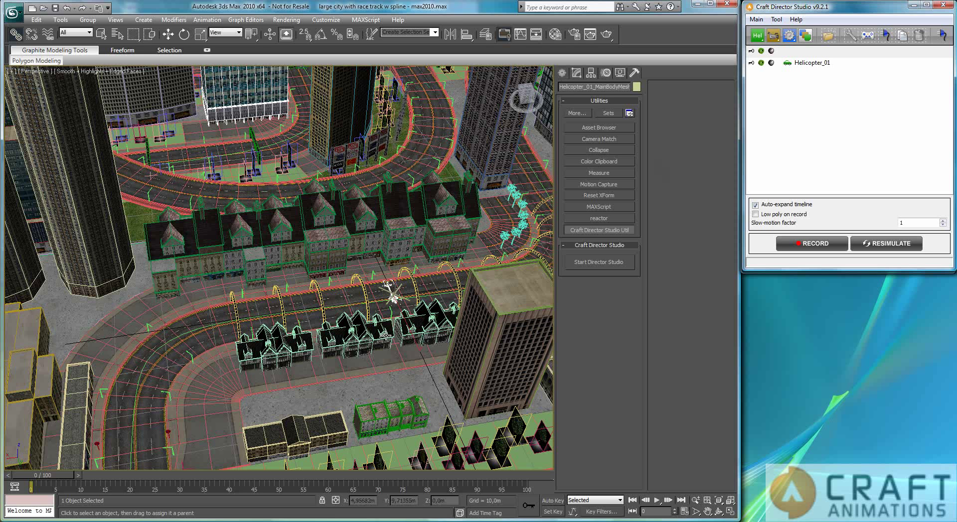
# Step: Look through CockpitCam, then switch to Helicopter_01_FollowCam and start recording the flight
pyautogui.click(391, 293)
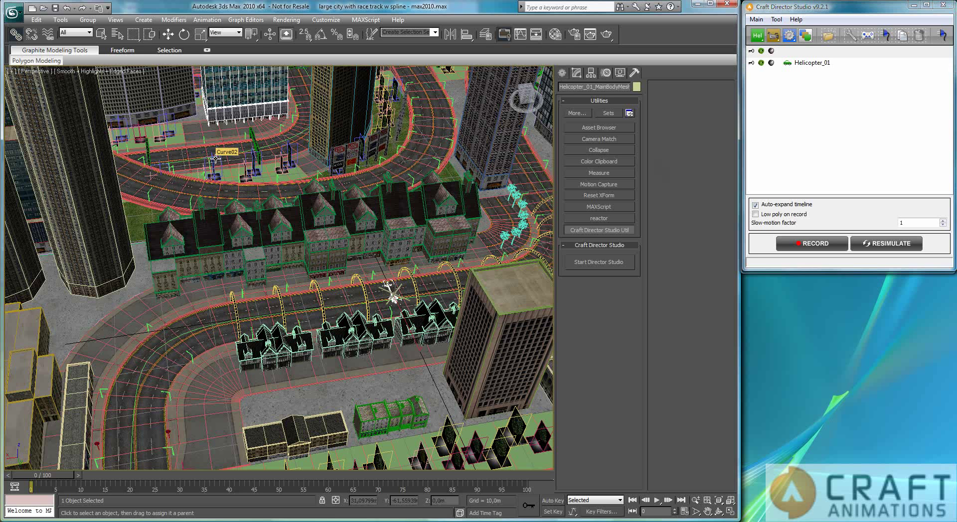
pyautogui.doubleClick(352, 194)
pyautogui.press('w')
pyautogui.click(204, 128)
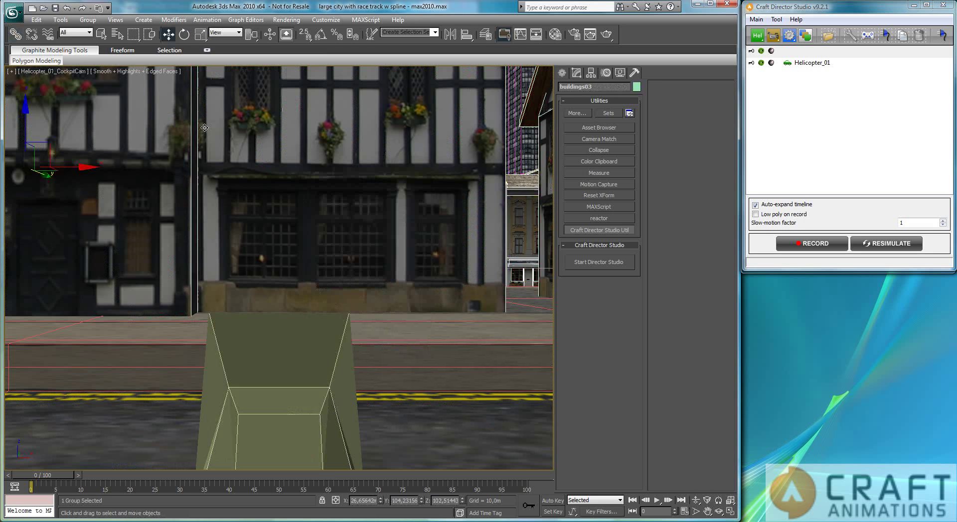
pyautogui.press('c')
pyautogui.doubleClick(352, 199)
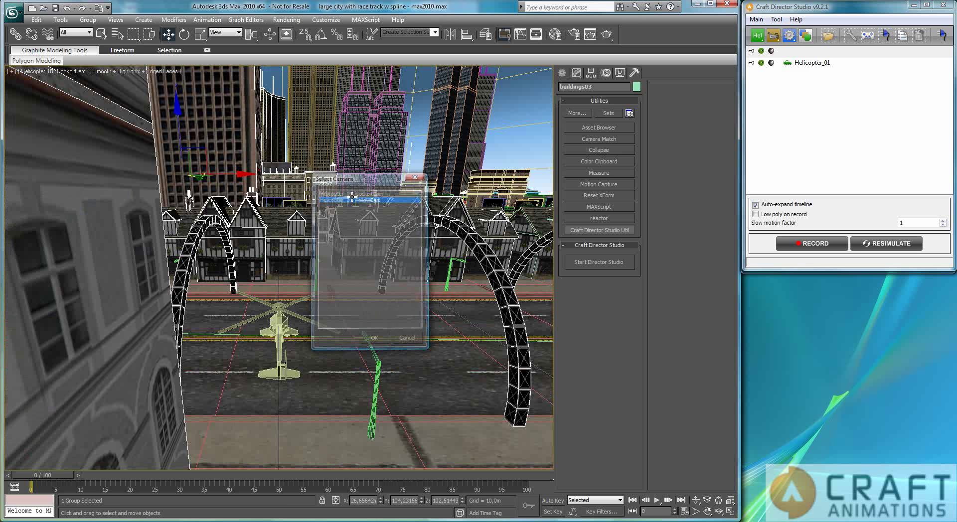
pyautogui.click(840, 250)
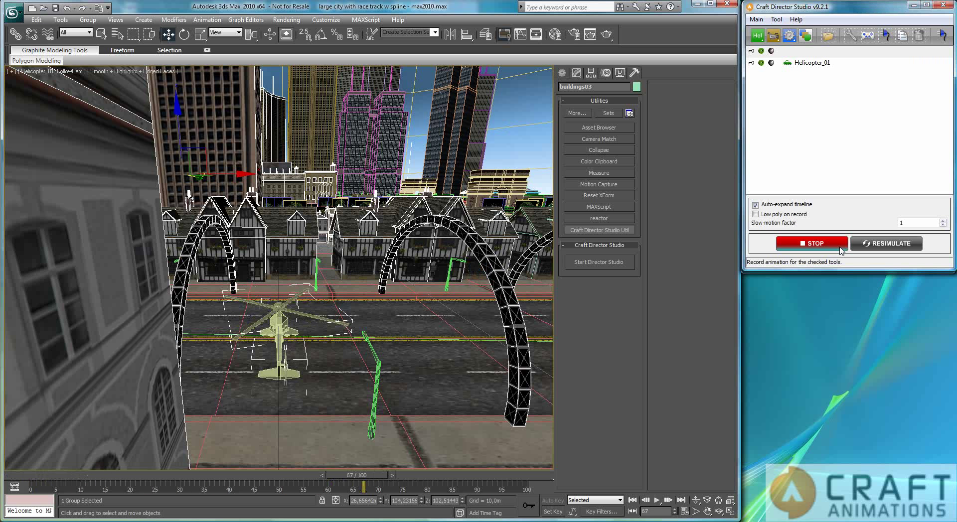
# Step: Stop the test recording, load the Example: Logitech Gamepad input profile, and record a new flight
pyautogui.click(840, 246)
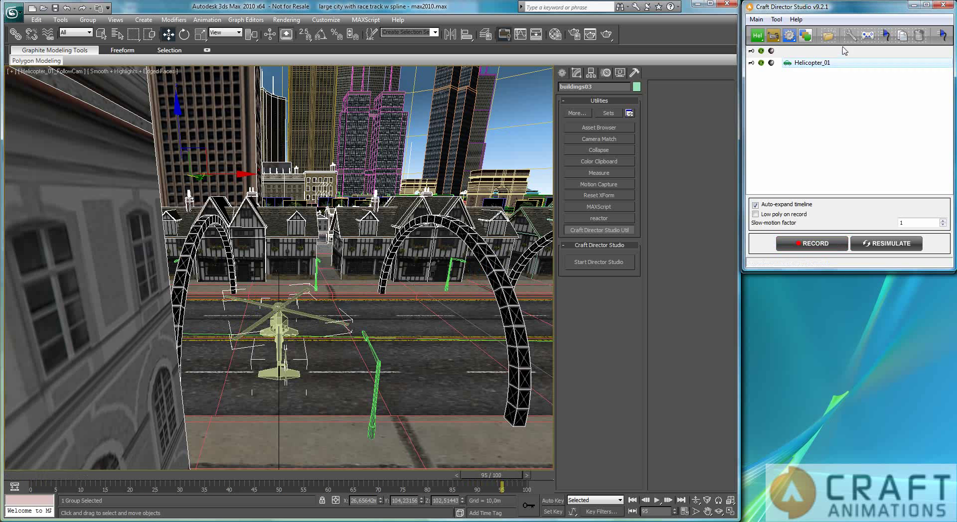
pyautogui.click(868, 35)
pyautogui.doubleClick(400, 170)
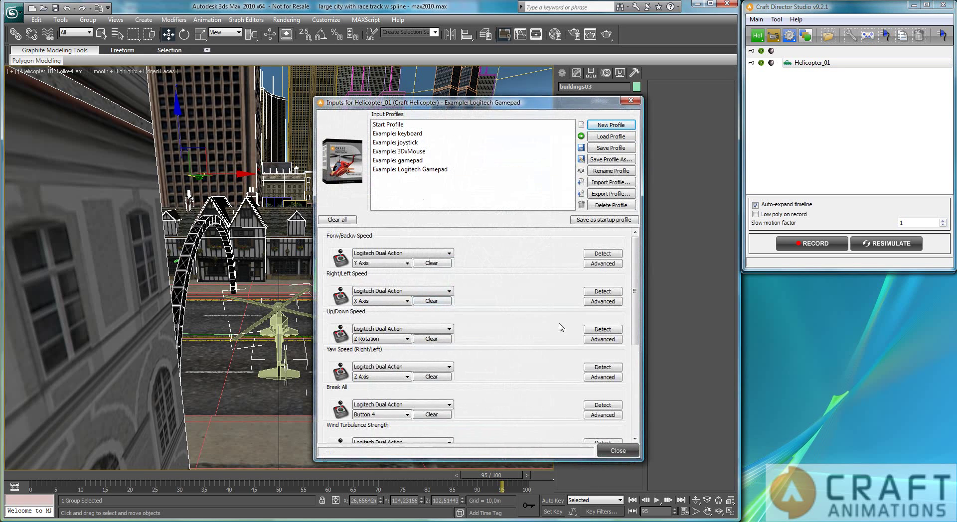
pyautogui.click(617, 451)
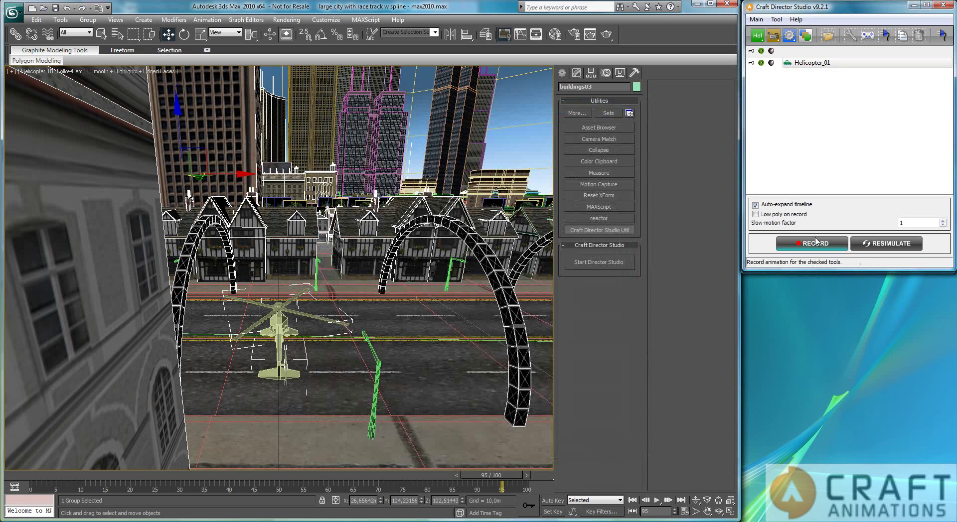
pyautogui.click(813, 245)
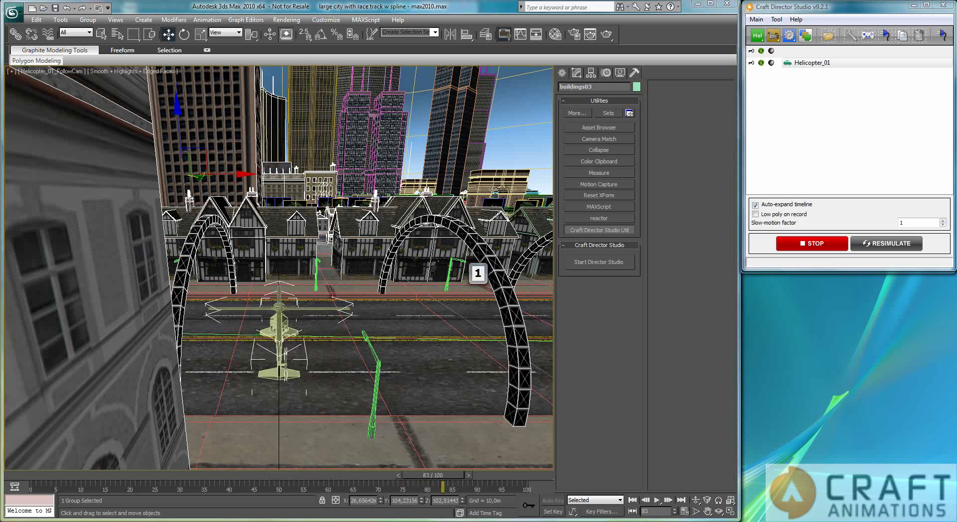